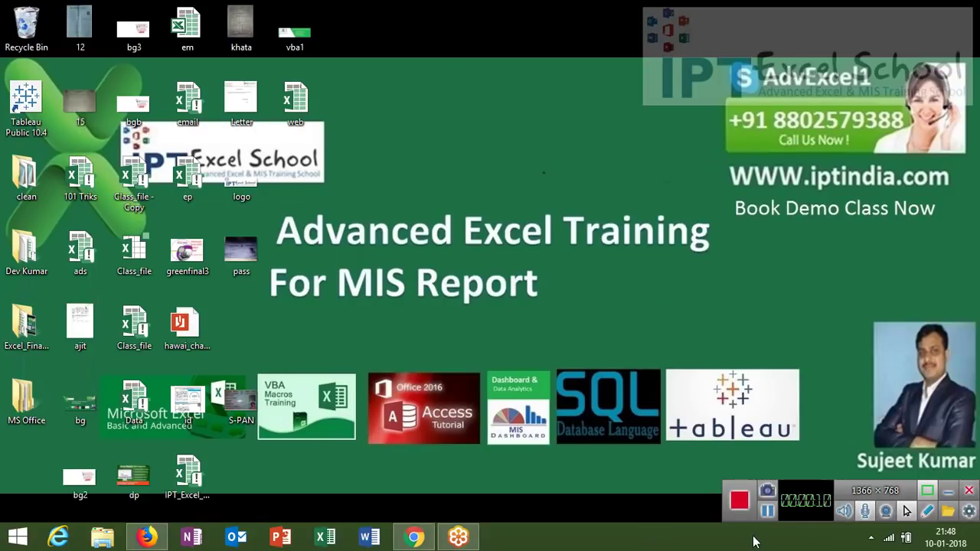
Launch Excel 2016 from the taskbar to reach its start screen
{"action": "left_click", "coordinate": [334, 536]}
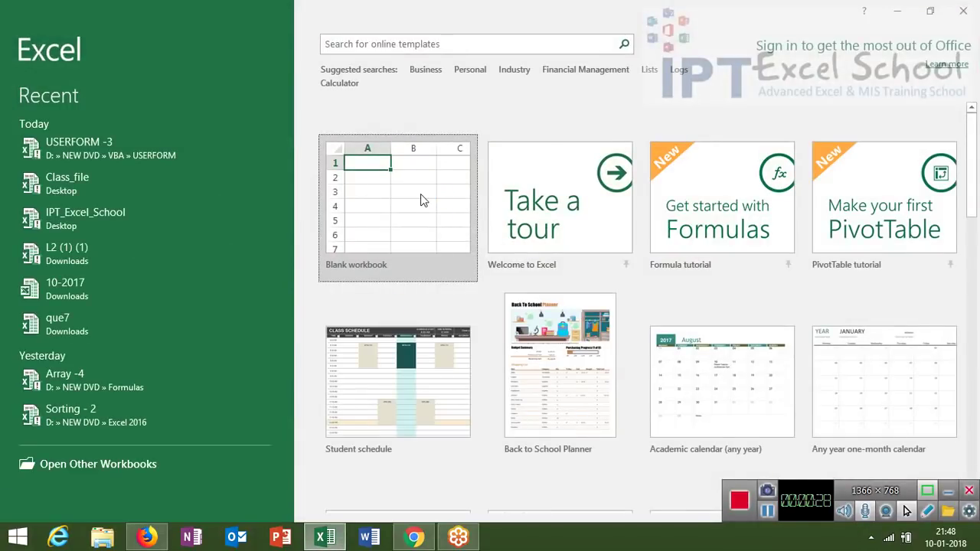
Open a blank workbook and show the Add-ins tab with its custom toolbar button
{"action": "left_click", "coordinate": [420, 194]}
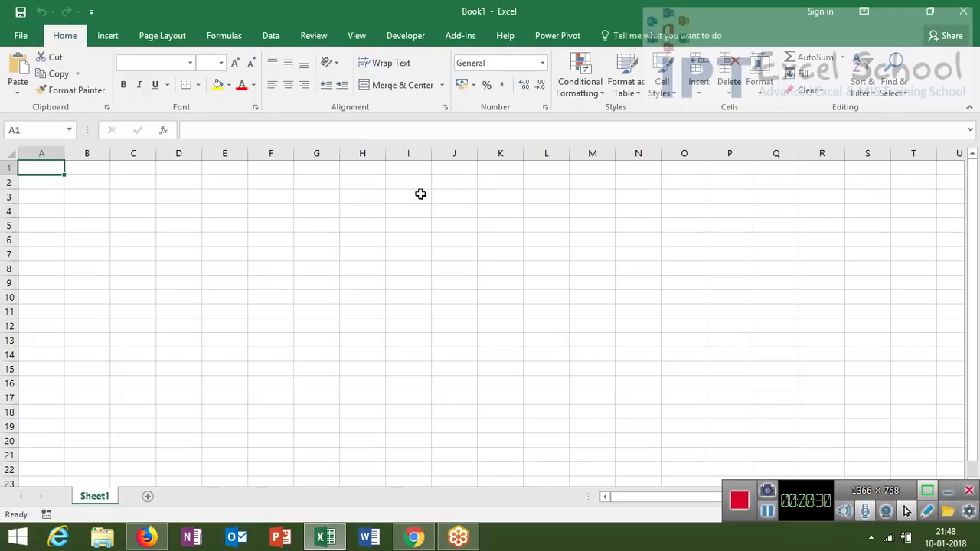
{"action": "left_click", "coordinate": [420, 194]}
{"action": "left_click", "coordinate": [460, 36]}
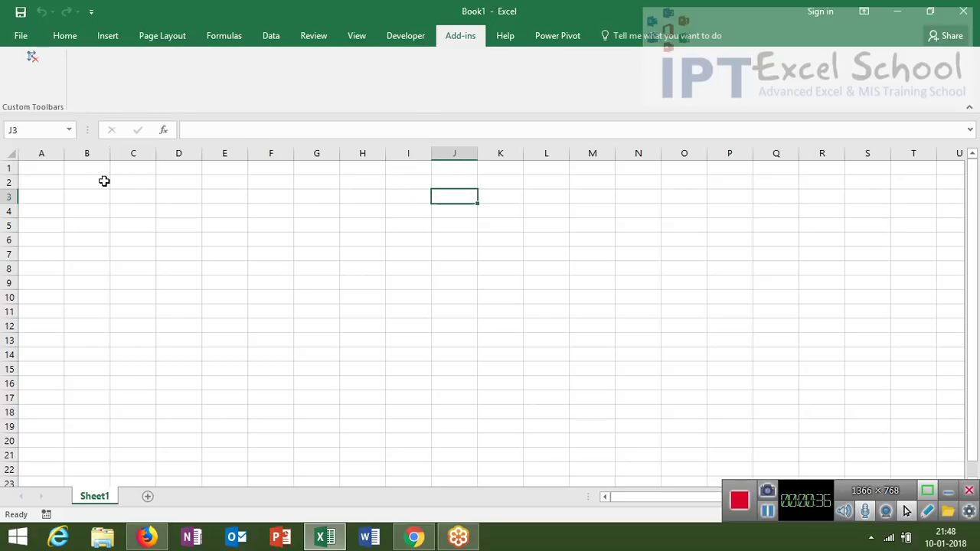
{"action": "left_click", "coordinate": [55, 181]}
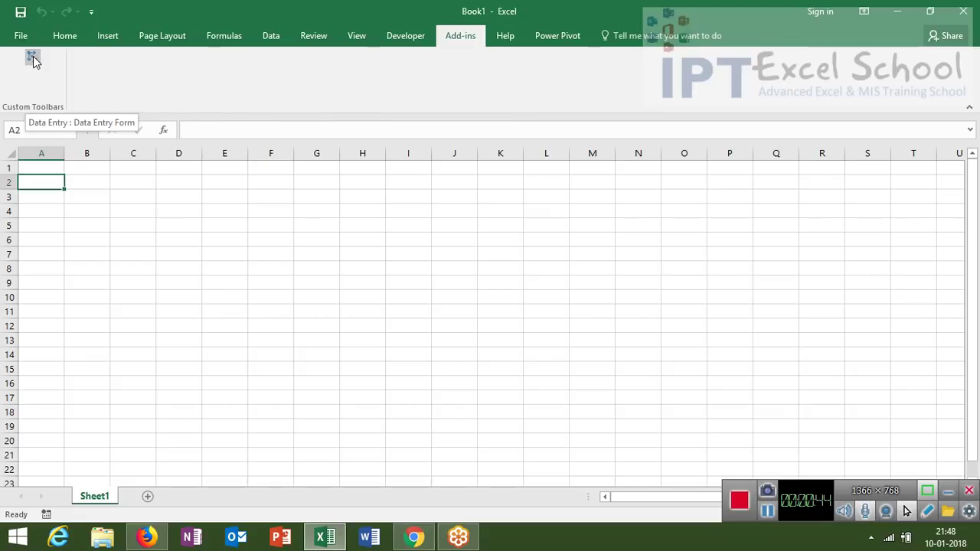
Launch the Data Entry Form, submit it, and dismiss the duplicate roll-number warning
{"action": "left_click", "coordinate": [33, 56]}
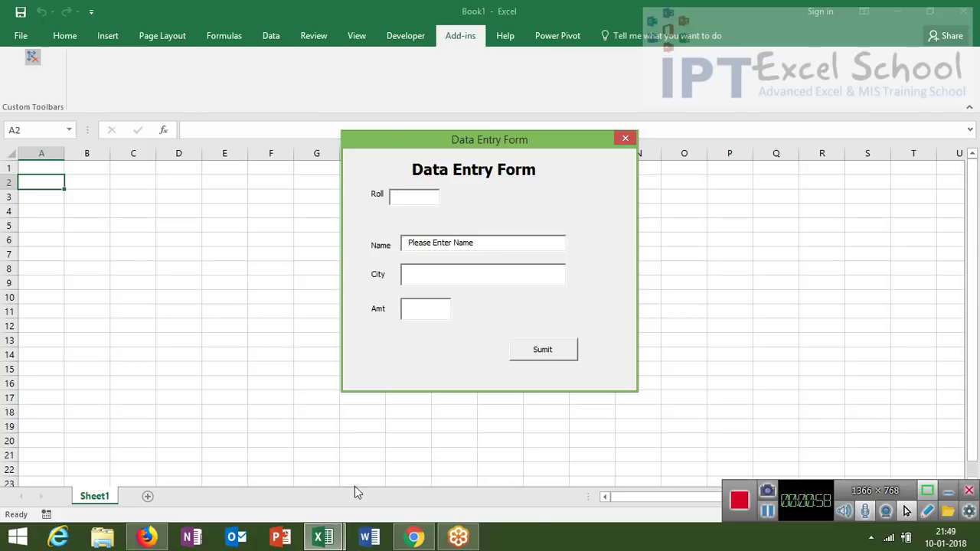
{"action": "left_click", "coordinate": [766, 519]}
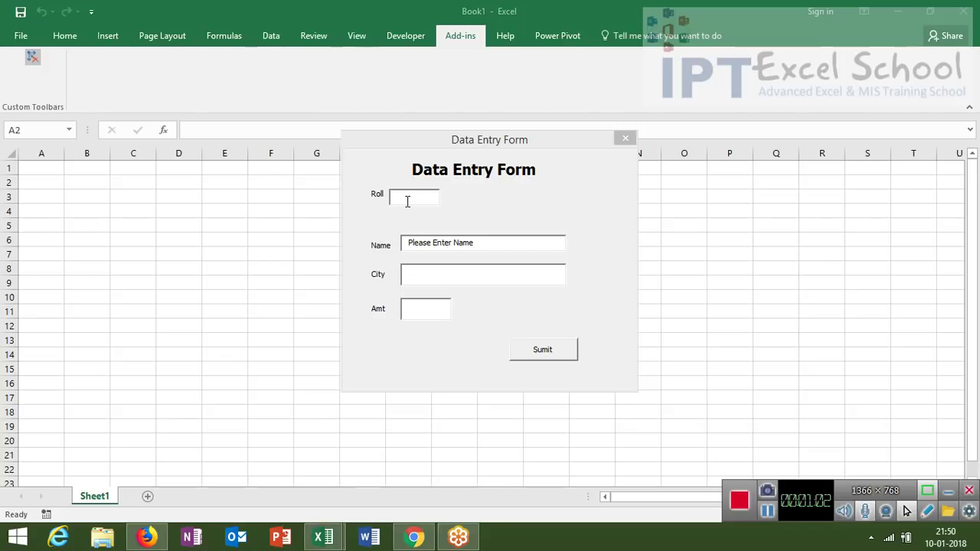
{"action": "left_click", "coordinate": [625, 141]}
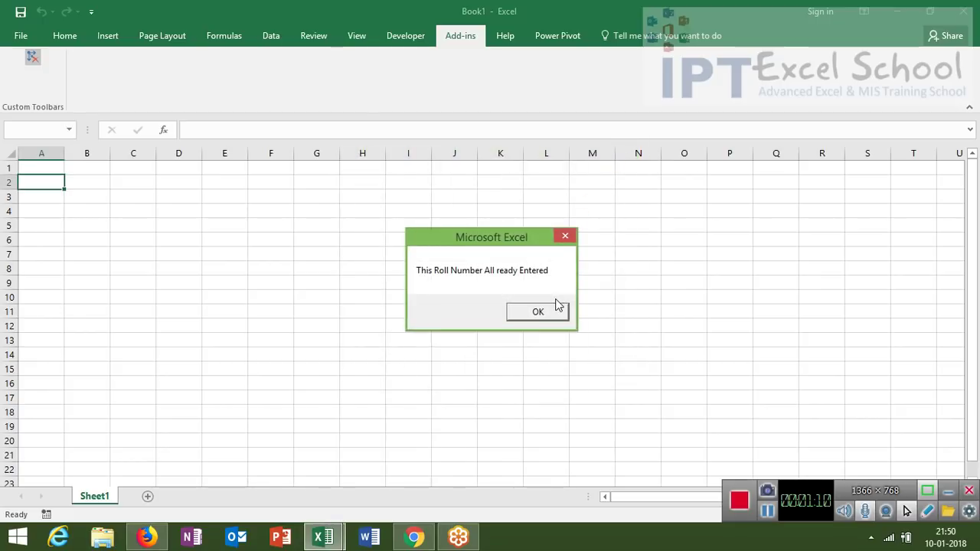
{"action": "left_click", "coordinate": [546, 313]}
{"action": "left_click", "coordinate": [547, 312]}
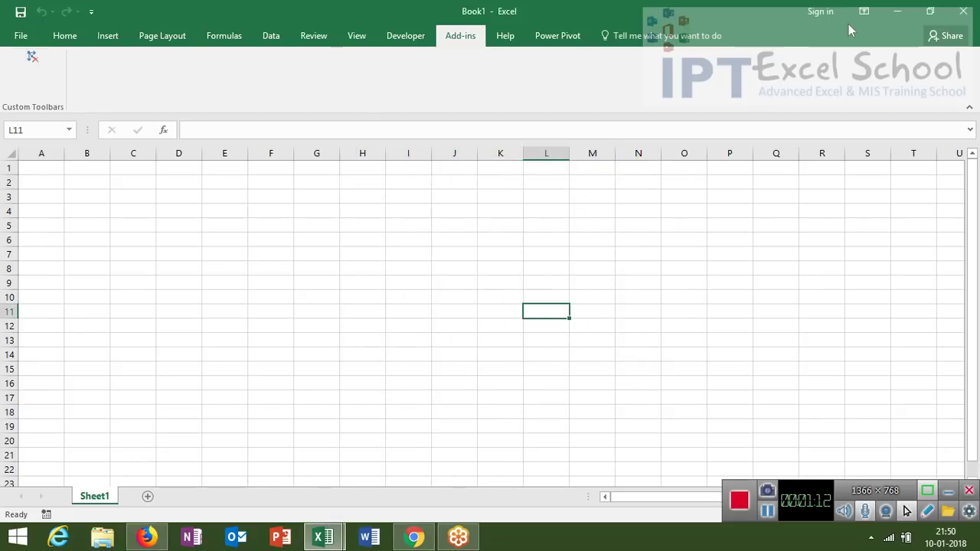
Close Book1 and open the Visual Basic editor from the Developer tab
{"action": "left_click", "coordinate": [963, 10]}
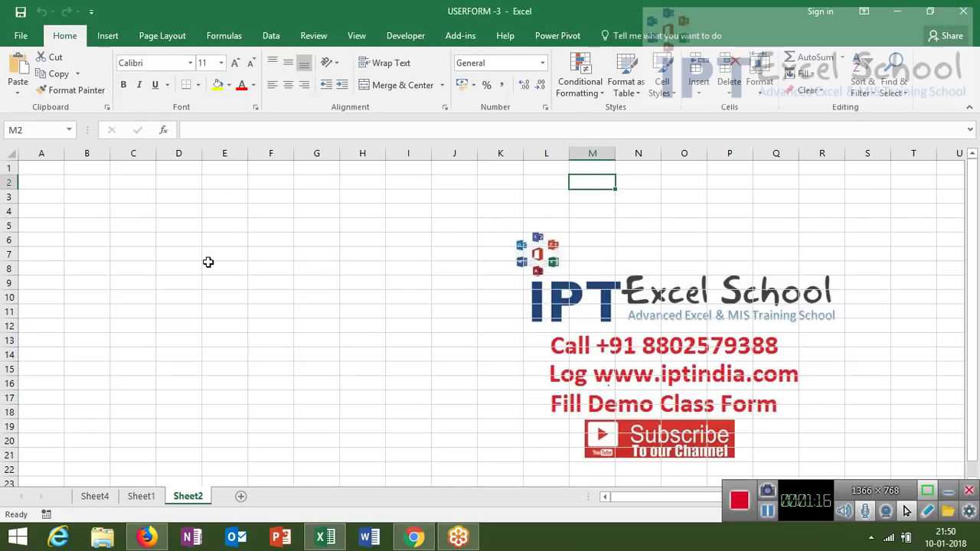
{"action": "left_click", "coordinate": [398, 36]}
{"action": "left_click", "coordinate": [20, 81]}
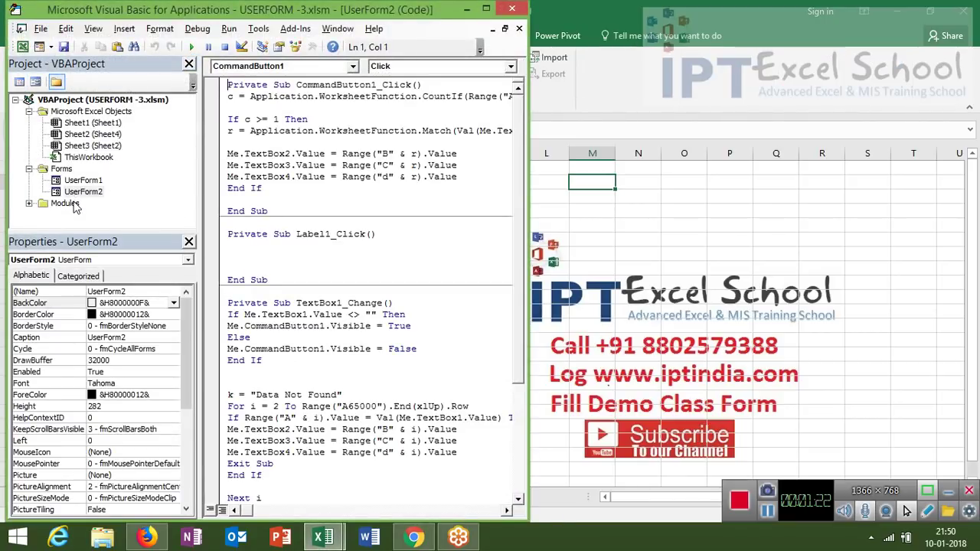
Insert a new module and open Module3's code window
{"action": "left_click", "coordinate": [123, 29]}
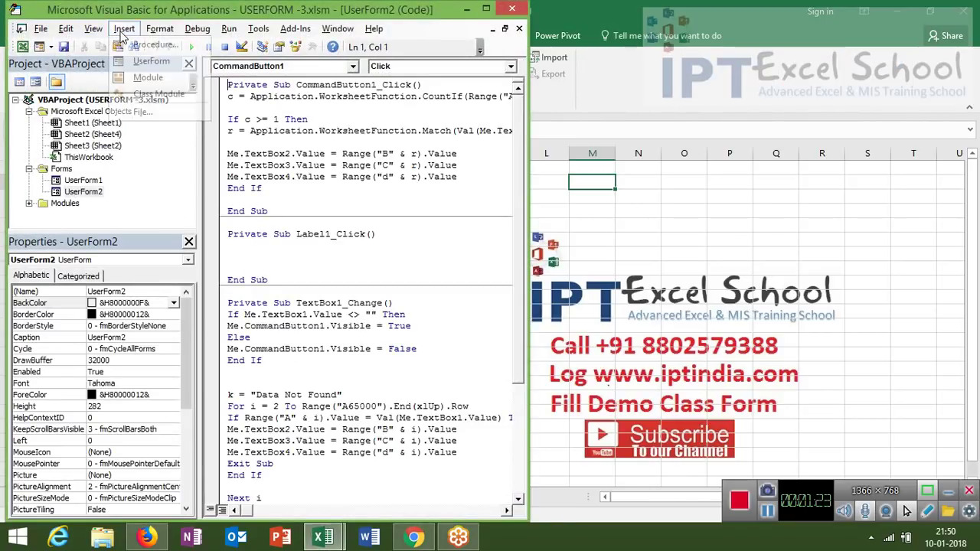
{"action": "left_click", "coordinate": [145, 77]}
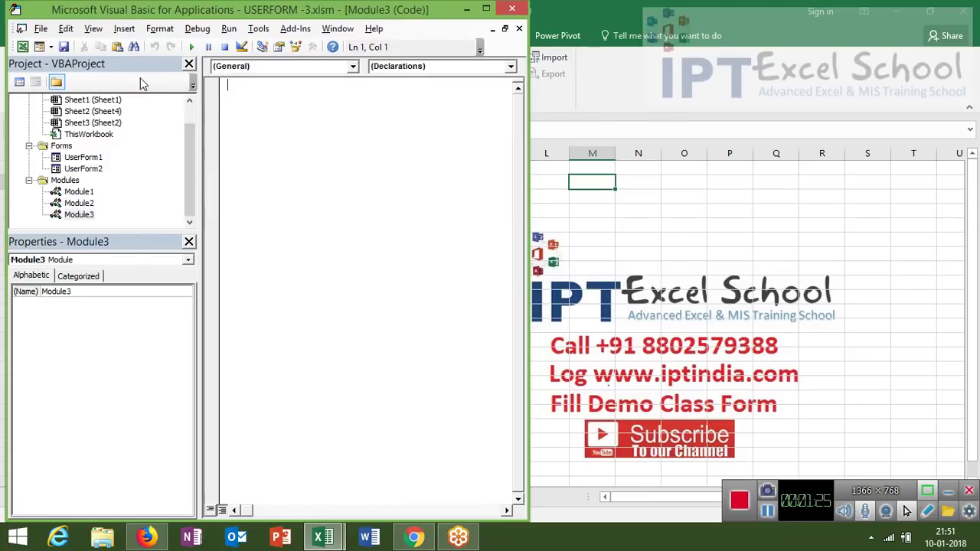
{"action": "left_click", "coordinate": [98, 173]}
{"action": "double_click", "coordinate": [98, 173]}
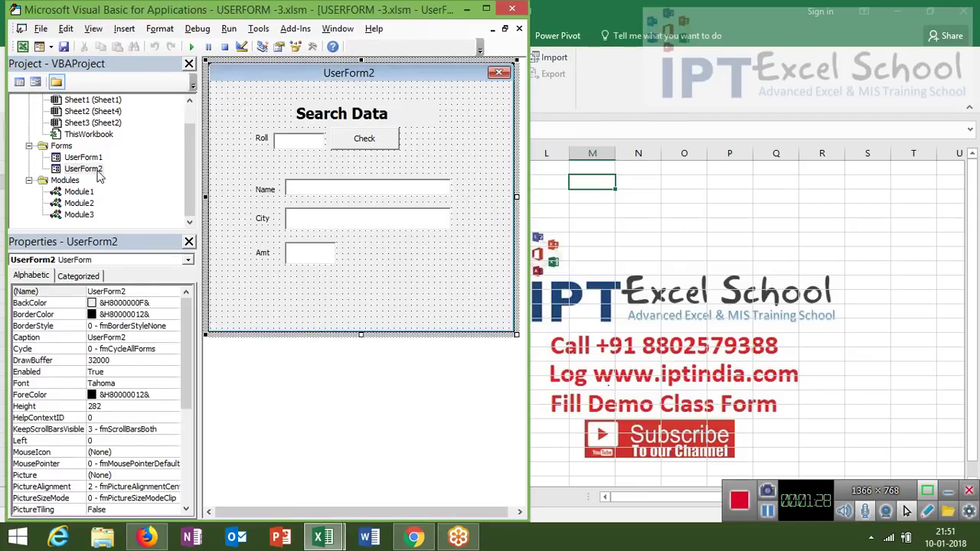
{"action": "double_click", "coordinate": [79, 214]}
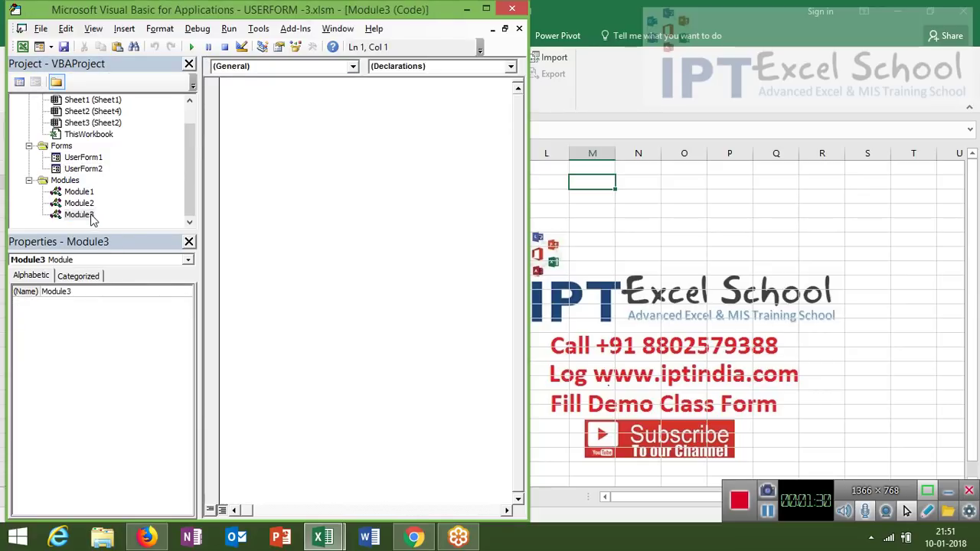
Create the Sub sform() procedure with its End Sub in Module3
{"action": "type", "text": "sub "}
{"action": "type", "text": "rr"}
{"action": "key", "text": "BackSpace"}
{"action": "key", "text": "BackSpace"}
{"action": "type", "text": "for"}
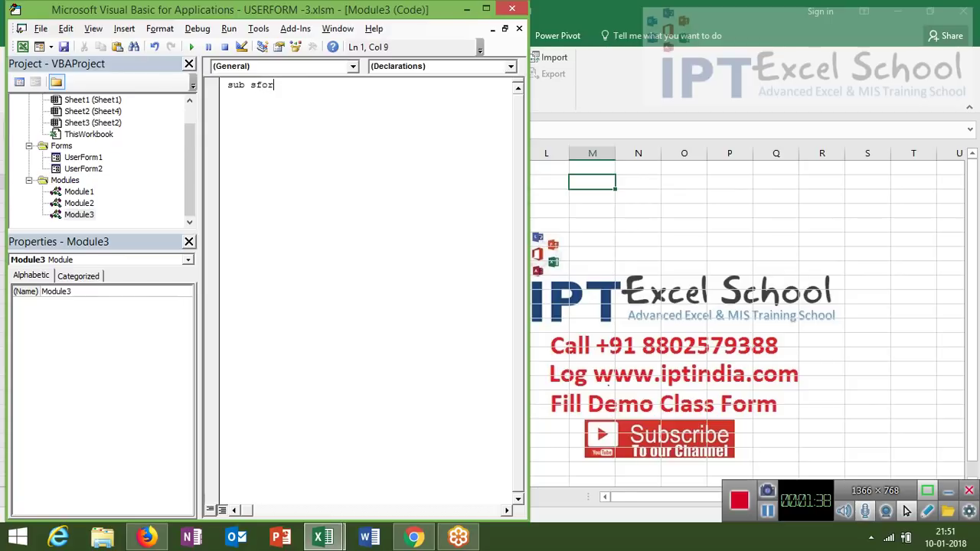
{"action": "type", "text": "m()"}
{"action": "key", "text": "Return"}
{"action": "key", "text": "Return"}
{"action": "key", "text": "Return"}
{"action": "key", "text": "Return"}
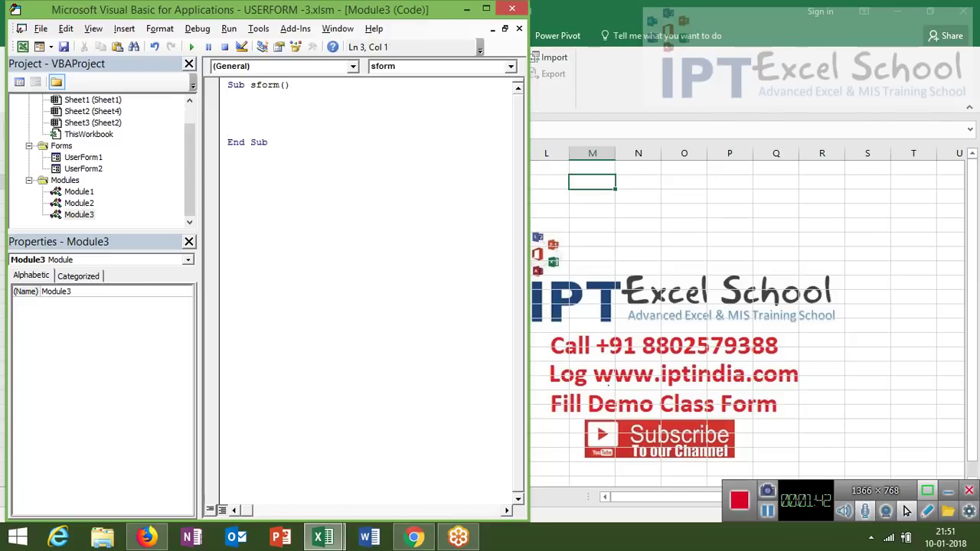
Add the UserForm2.Show line and begin a new Sub below it
{"action": "type", "text": "userfor"}
{"action": "type", "text": "m1."}
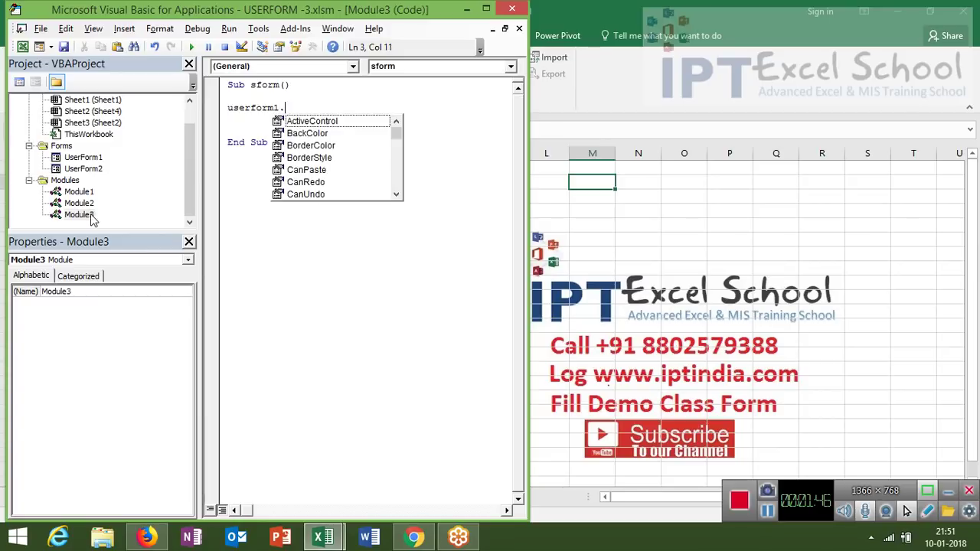
{"action": "type", "text": "show`"}
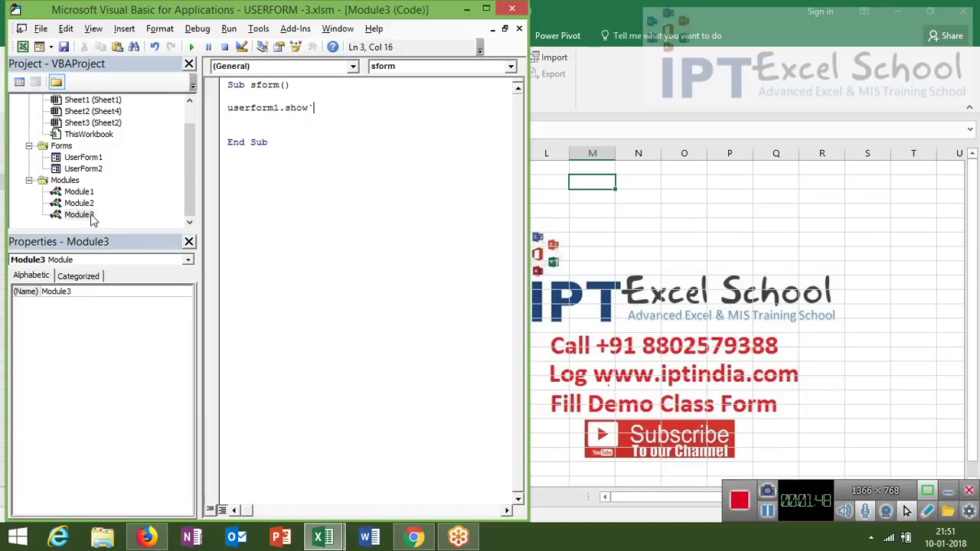
{"action": "key", "text": "BackSpace"}
{"action": "key", "text": "Return"}
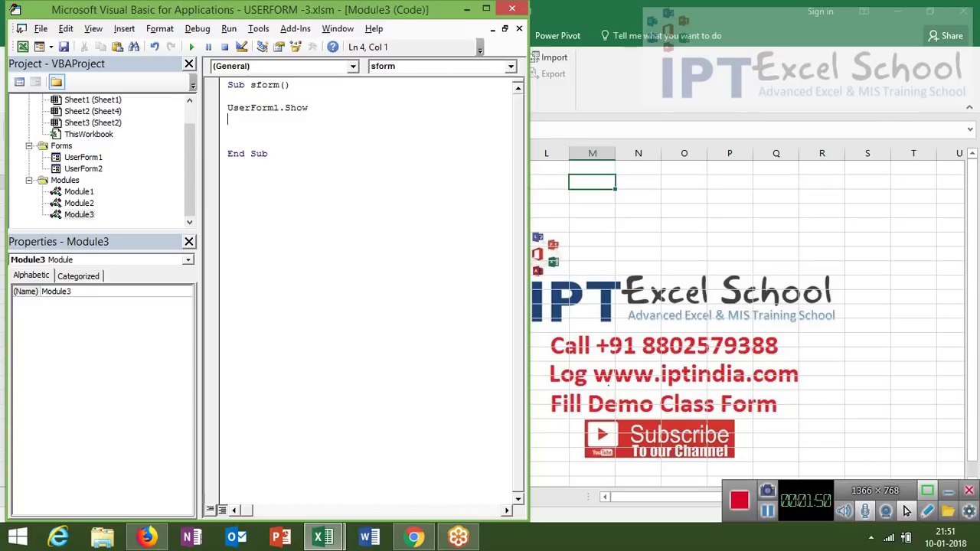
{"action": "left_click", "coordinate": [278, 109]}
{"action": "key", "text": "BackSpace"}
{"action": "type", "text": "2"}
{"action": "type", "text": "s"}
{"action": "type", "text": "ub "}
{"action": "type", "text": "s"}
{"action": "key", "text": "BackSpace"}
Create Sub madd() with blank lines inside the procedure
{"action": "type", "text": "m"}
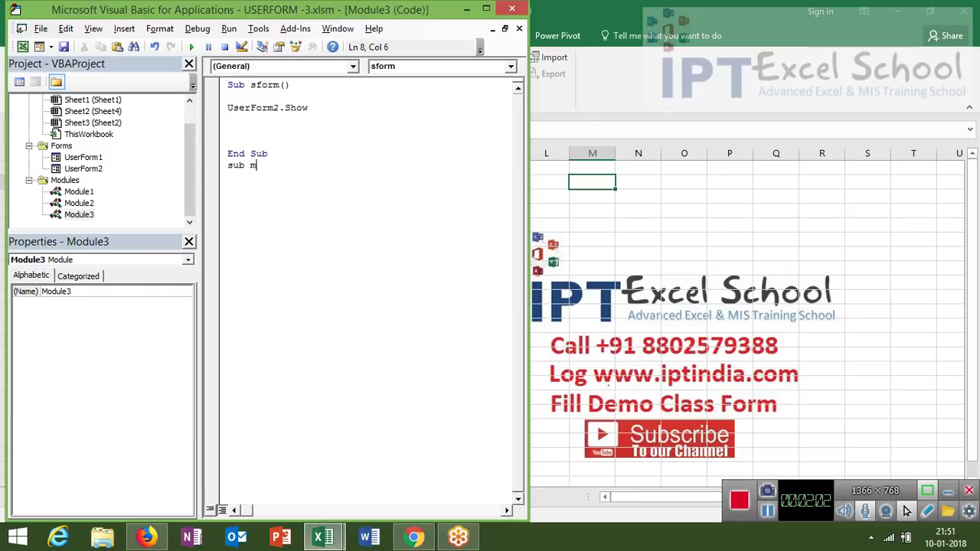
{"action": "type", "text": "add"}
{"action": "type", "text": "()"}
{"action": "key", "text": "Return"}
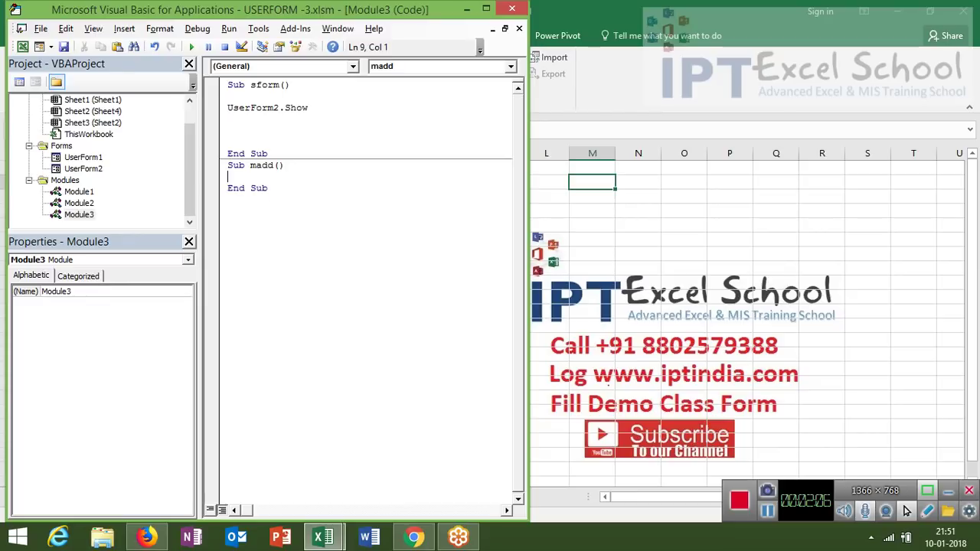
{"action": "key", "text": "Return"}
{"action": "key", "text": "Return"}
{"action": "key", "text": "Return"}
{"action": "left_click", "coordinate": [227, 199]}
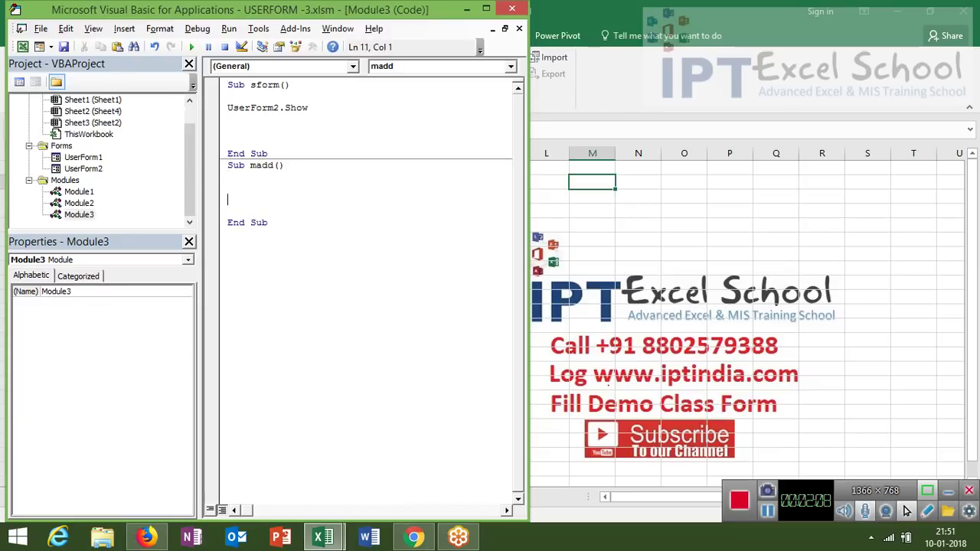
{"action": "key", "text": "Return"}
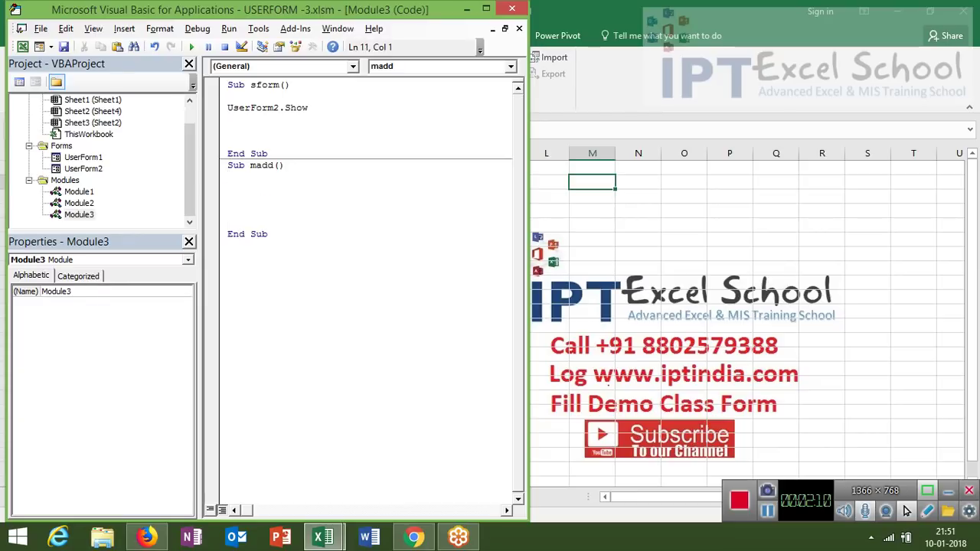
Write With CommandBars.Add("Forms", , , False) inside madd
{"action": "type", "text": "wit"}
{"action": "type", "text": "h c"}
{"action": "type", "text": "ommand"}
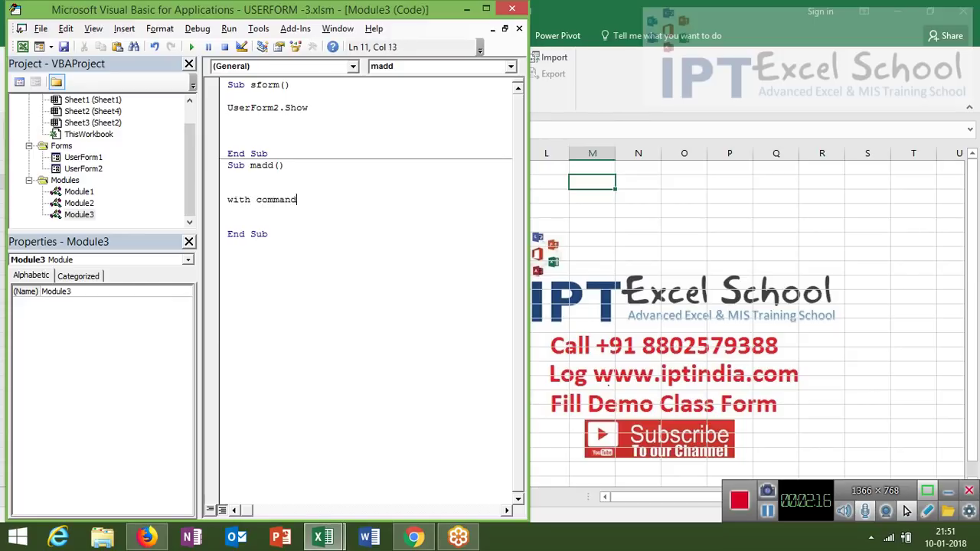
{"action": "type", "text": "ba"}
{"action": "type", "text": "rs."}
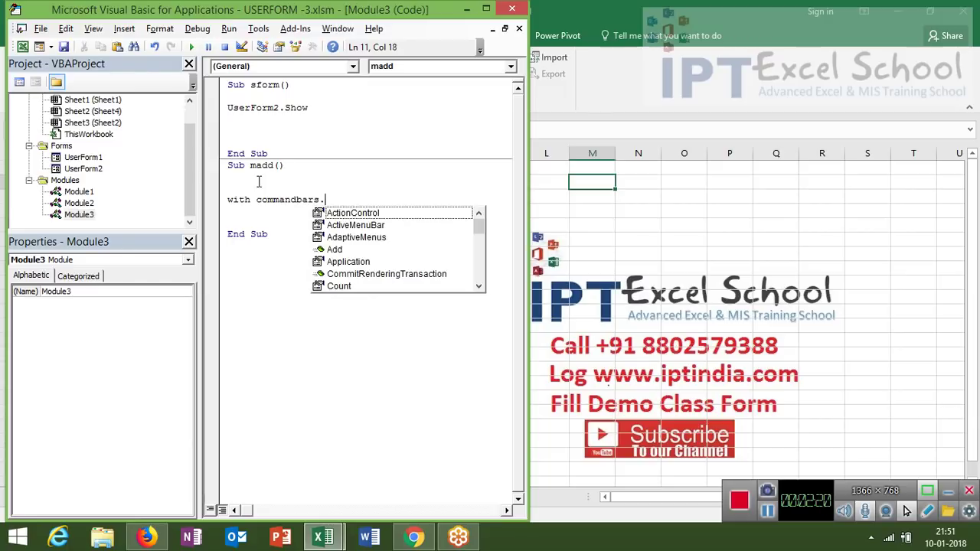
{"action": "type", "text": "ad"}
{"action": "key", "text": "Down"}
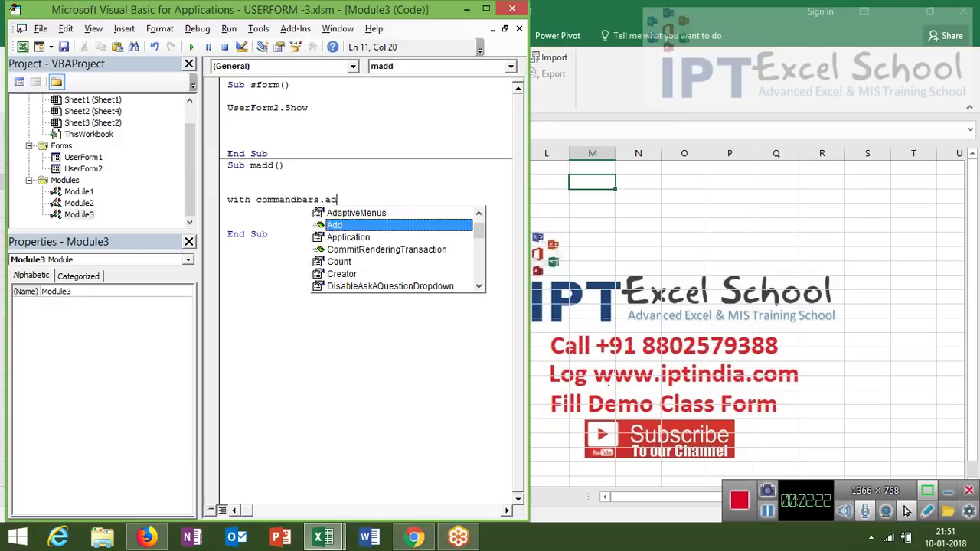
{"action": "key", "text": "Tab"}
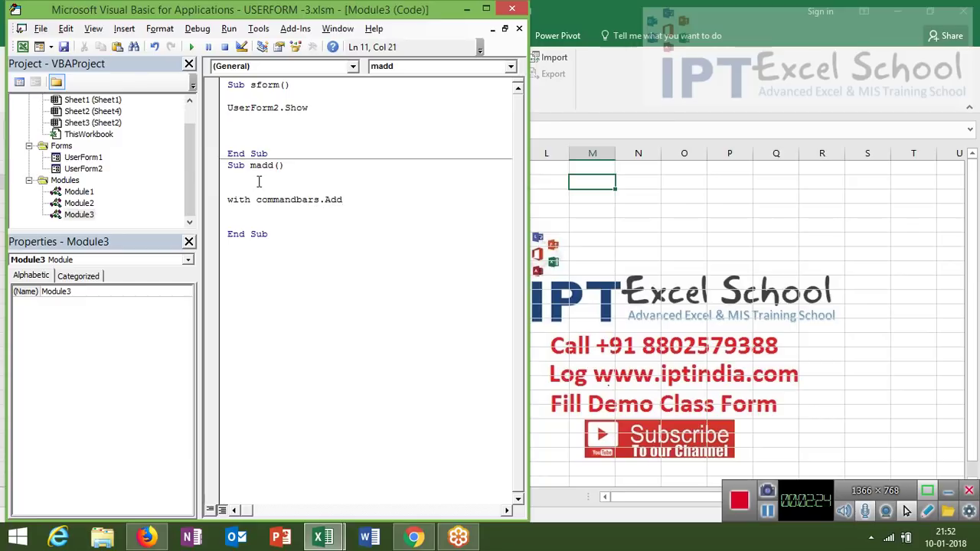
{"action": "type", "text": "("}
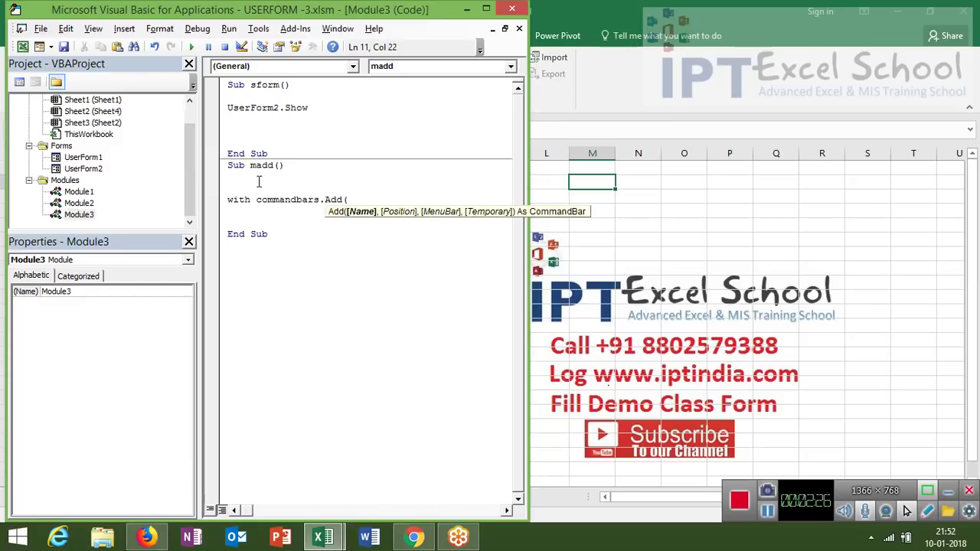
{"action": "type", "text": "\""}
{"action": "type", "text": "Forms\""}
{"action": "type", "text": ",,,"}
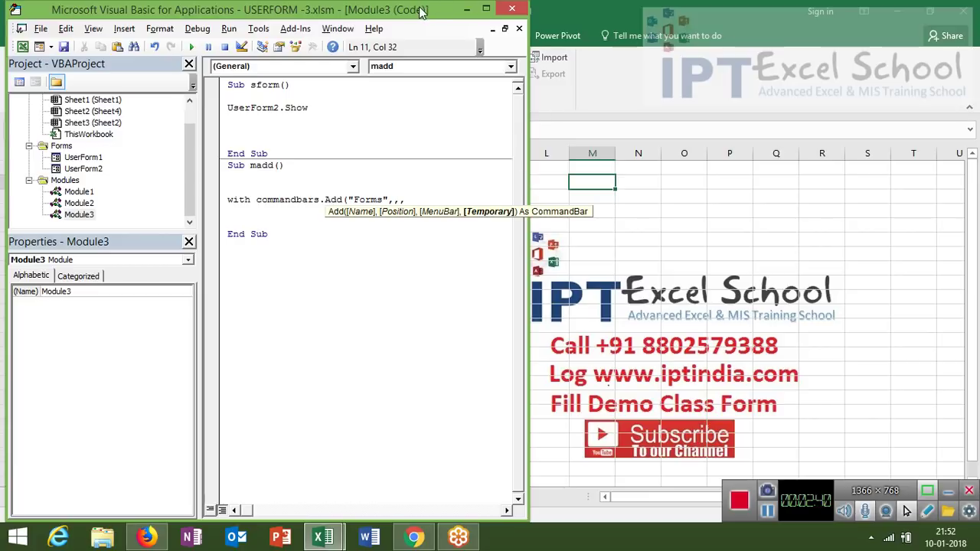
{"action": "mouse_move", "coordinate": [446, 13]}
{"action": "left_mouse_down"}
{"action": "mouse_move", "coordinate": [597, 44]}
{"action": "mouse_move", "coordinate": [785, 133]}
{"action": "mouse_move", "coordinate": [705, 71]}
{"action": "left_mouse_up"}
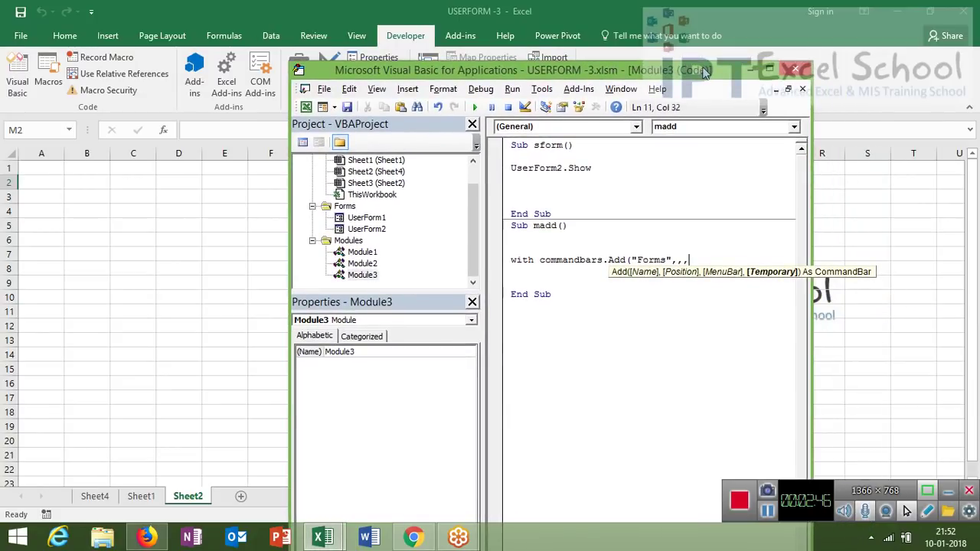
{"action": "type", "text": "false"}
{"action": "type", "text": ")"}
{"action": "key", "text": "Return"}
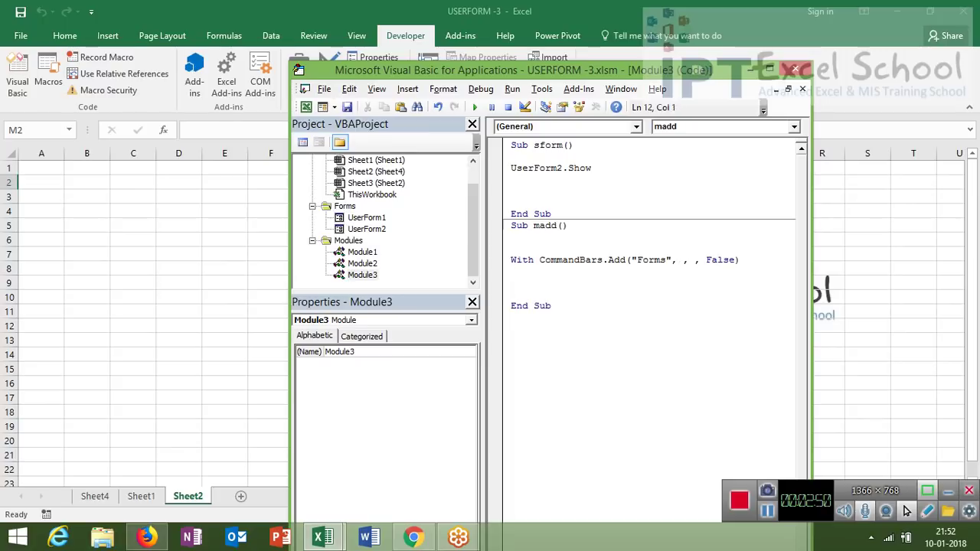
{"action": "key", "text": "Return"}
{"action": "key", "text": "Tab"}
Nest With .Controls.Add(msoControlButton) inside the toolbar block
{"action": "type", "text": "."}
{"action": "key", "text": "BackSpace"}
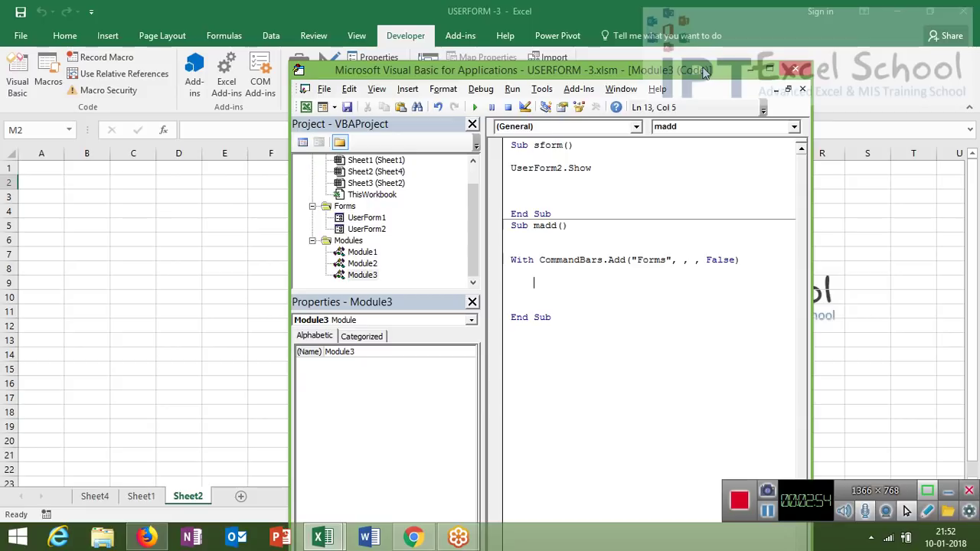
{"action": "type", "text": "with ."}
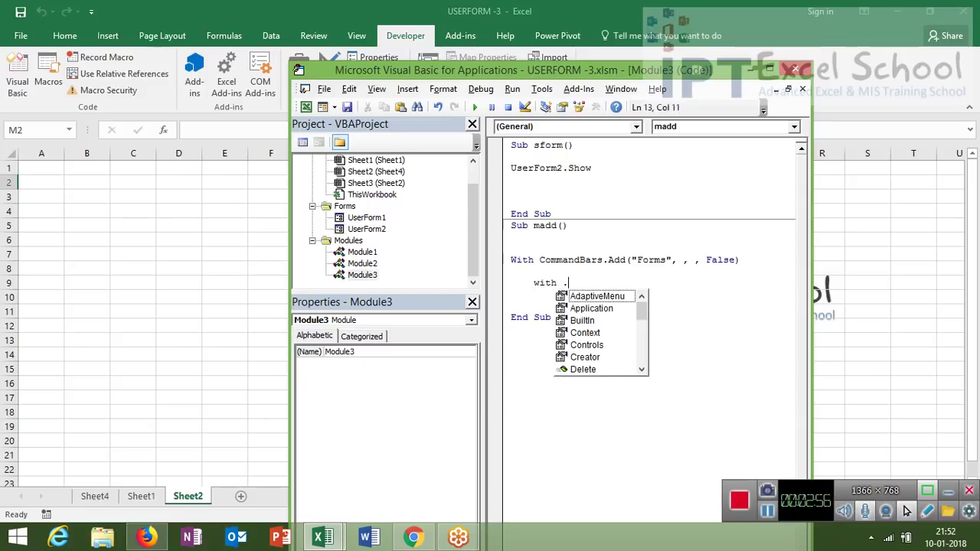
{"action": "type", "text": "c"}
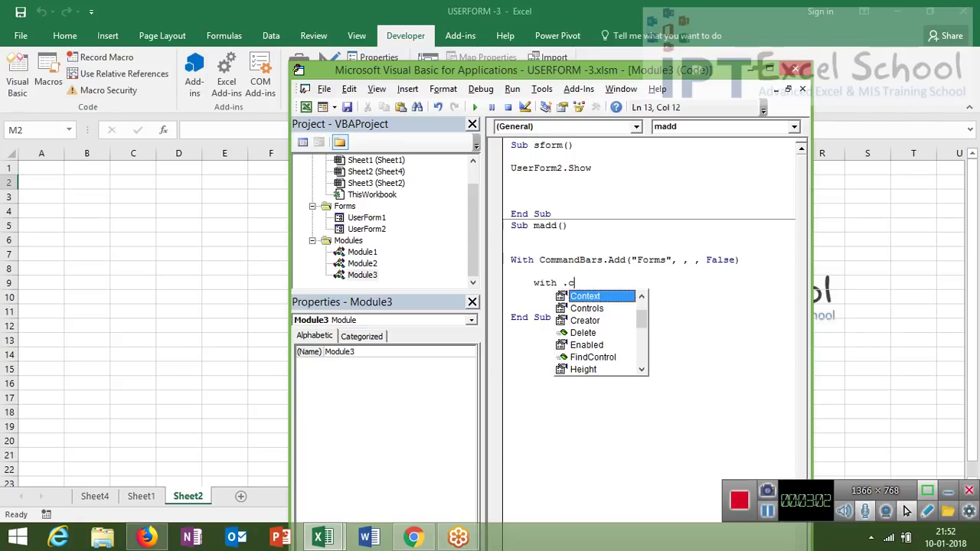
{"action": "type", "text": "n"}
{"action": "key", "text": "Down"}
{"action": "key", "text": "Tab"}
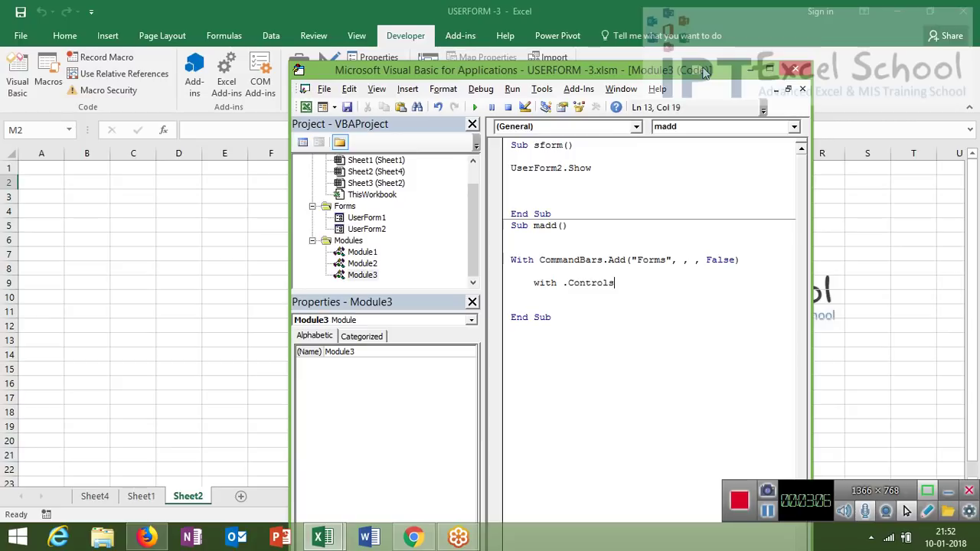
{"action": "type", "text": ".ad"}
{"action": "type", "text": "d("}
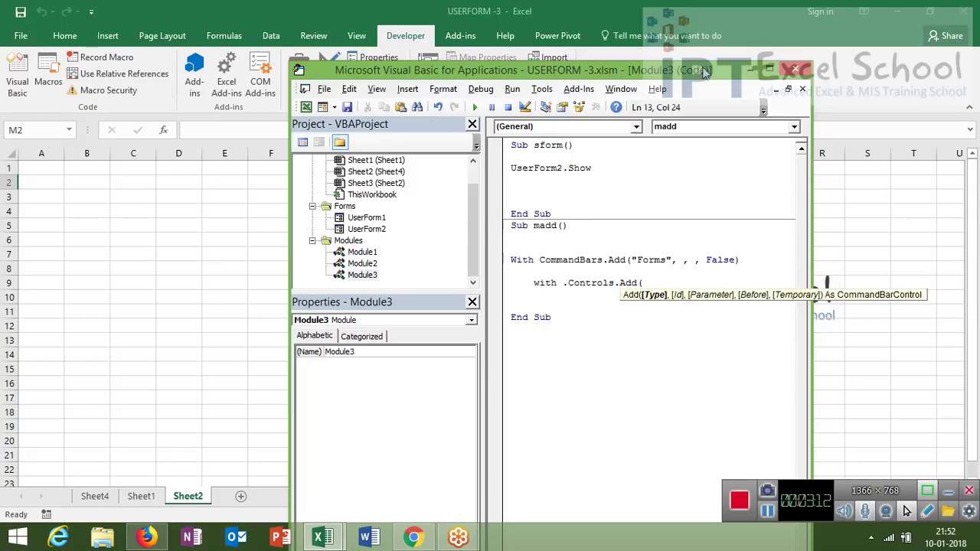
{"action": "type", "text": "mso"}
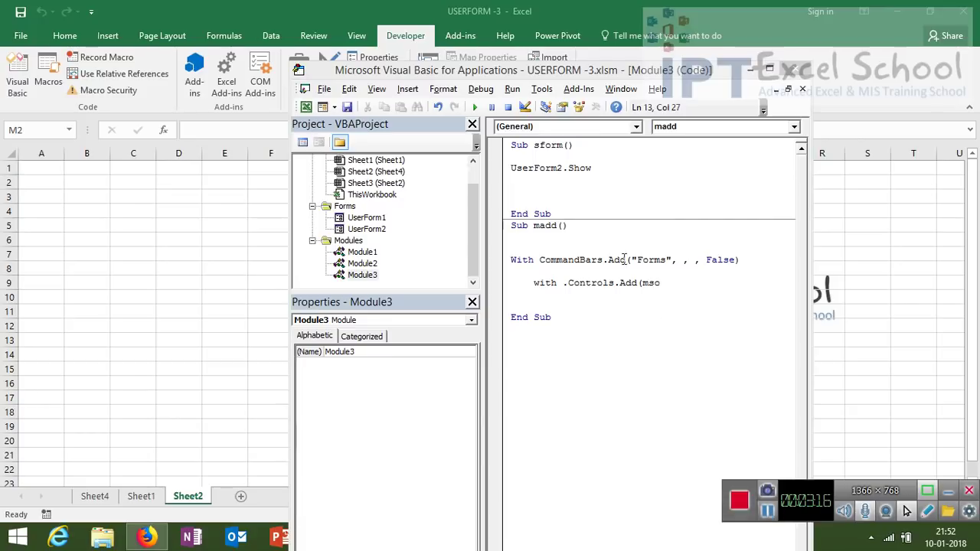
{"action": "left_click", "coordinate": [666, 297]}
{"action": "key", "text": "Return"}
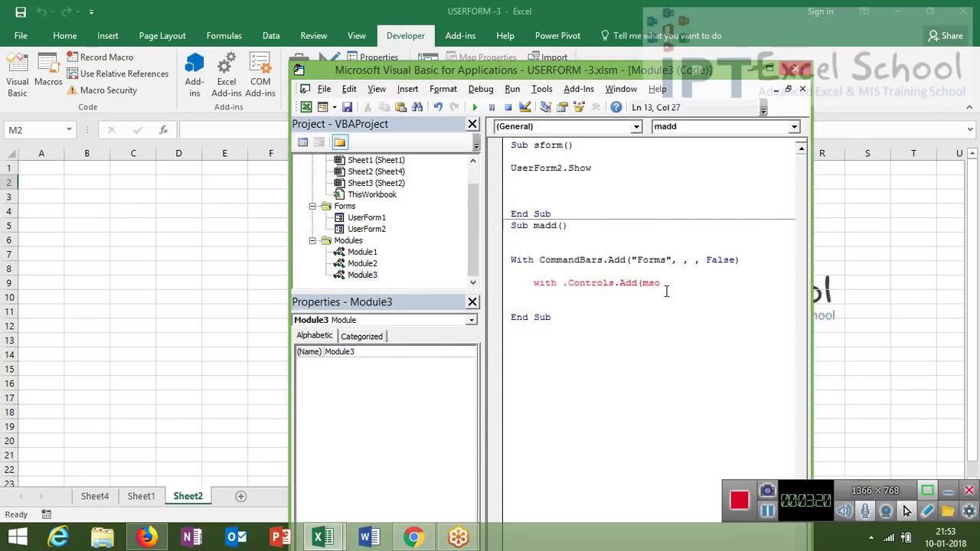
{"action": "type", "text": "control"}
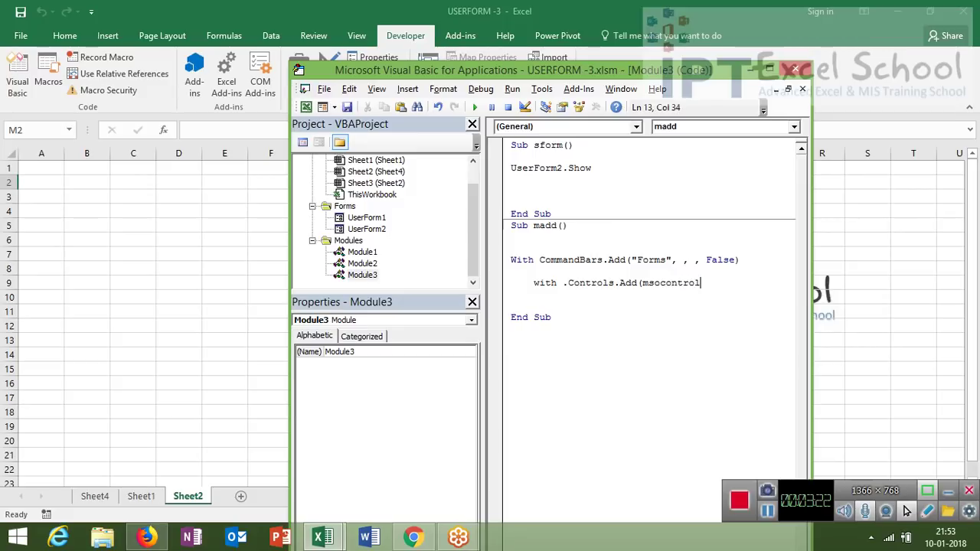
{"action": "type", "text": "b"}
{"action": "type", "text": "utton"}
Set the button's FaceId to 453
{"action": "key", "text": "Return"}
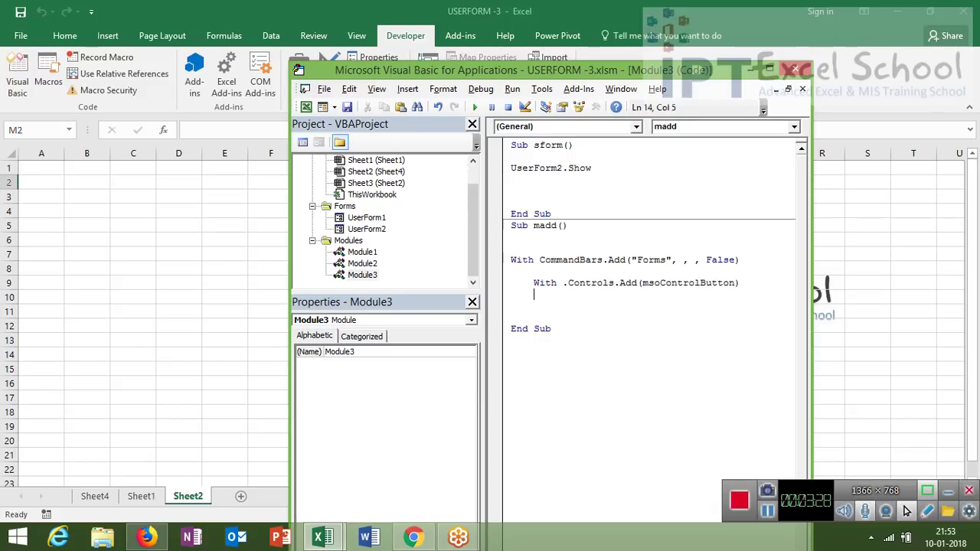
{"action": "key", "text": "Return"}
{"action": "key", "text": "Tab"}
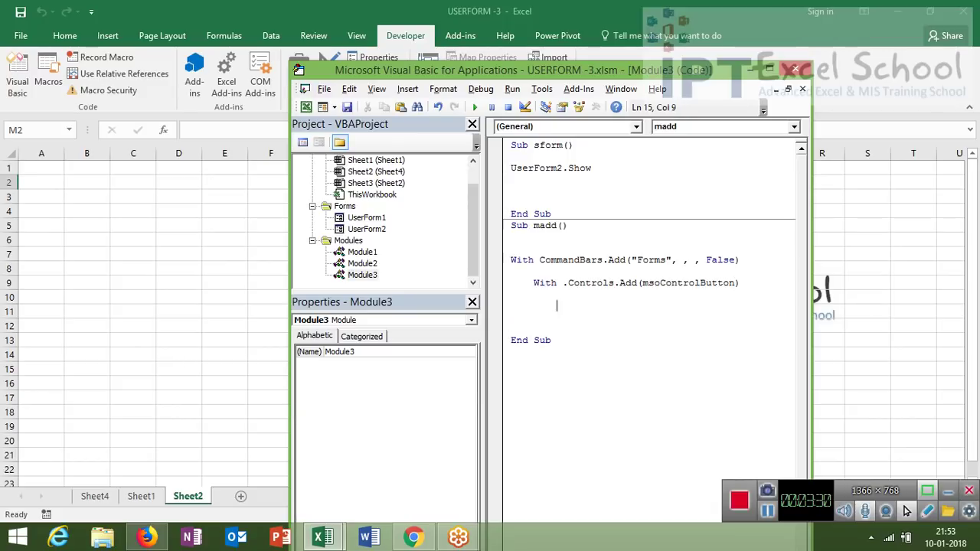
{"action": "type", "text": ".fa"}
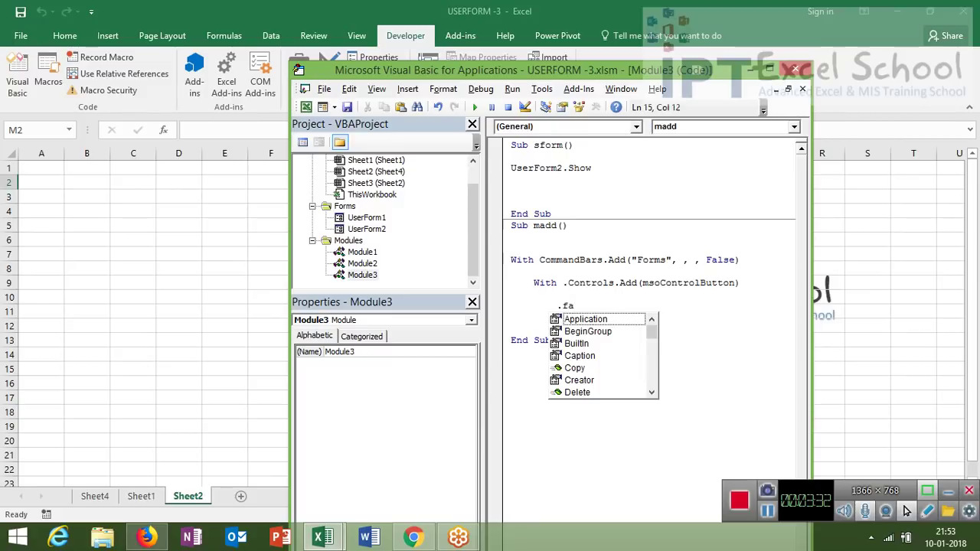
{"action": "type", "text": "ceid="}
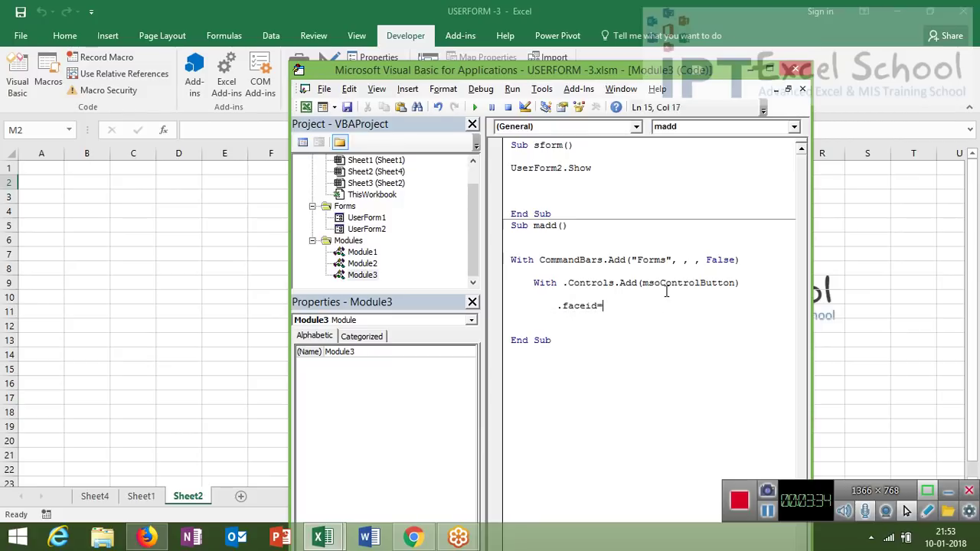
{"action": "type", "text": "453"}
{"action": "key", "text": "Return"}
Set the button's OnAction to "sForm"
{"action": "type", "text": "."}
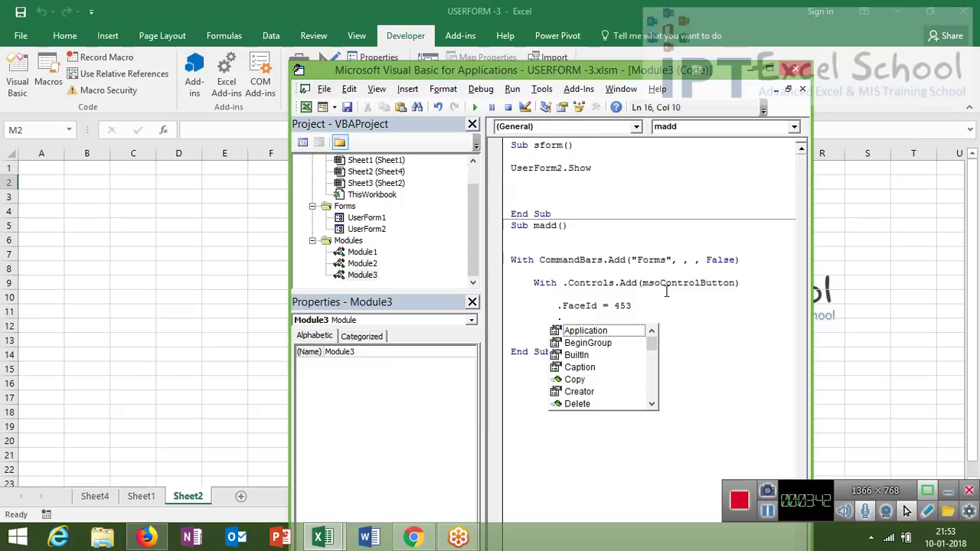
{"action": "type", "text": "o"}
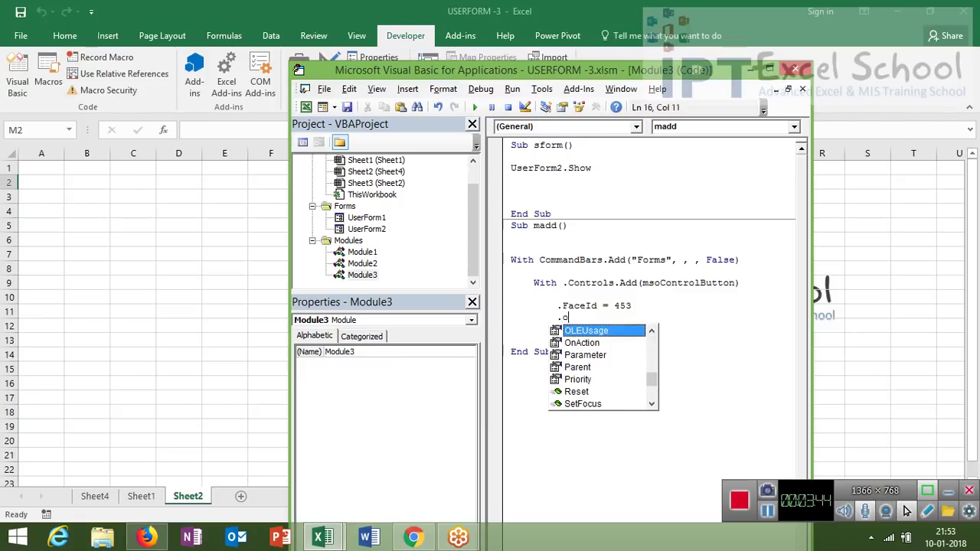
{"action": "key", "text": "Down"}
{"action": "key", "text": "Tab"}
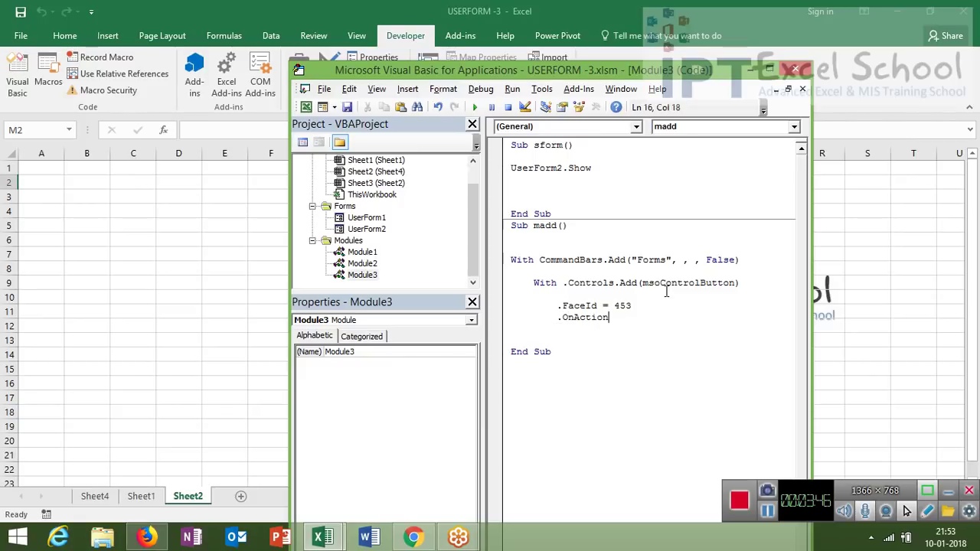
{"action": "type", "text": " ="}
{"action": "type", "text": "\"s"}
{"action": "type", "text": "For"}
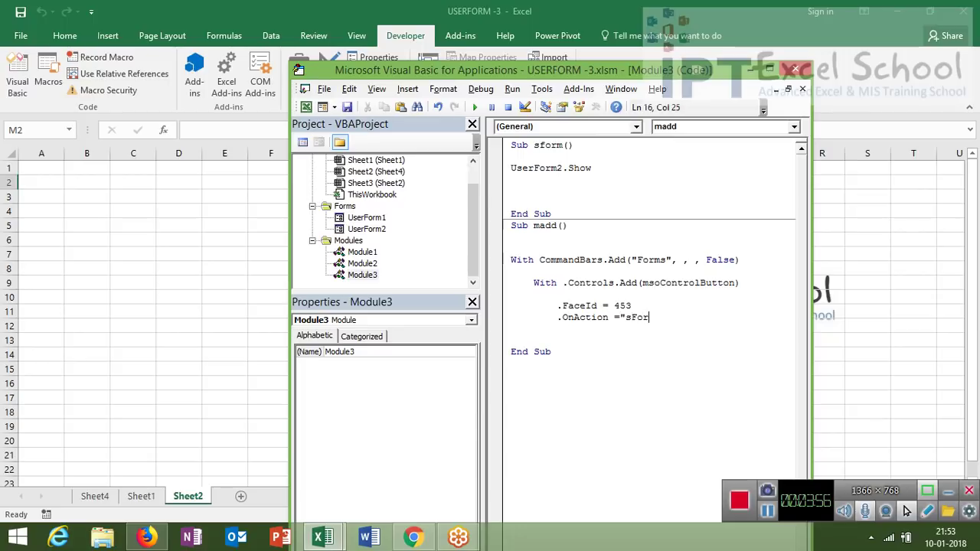
{"action": "type", "text": "m\""}
{"action": "key", "text": "Return"}
Set TooltipText to "Data Entry Form" and add End With for the button
{"action": "type", "text": "."}
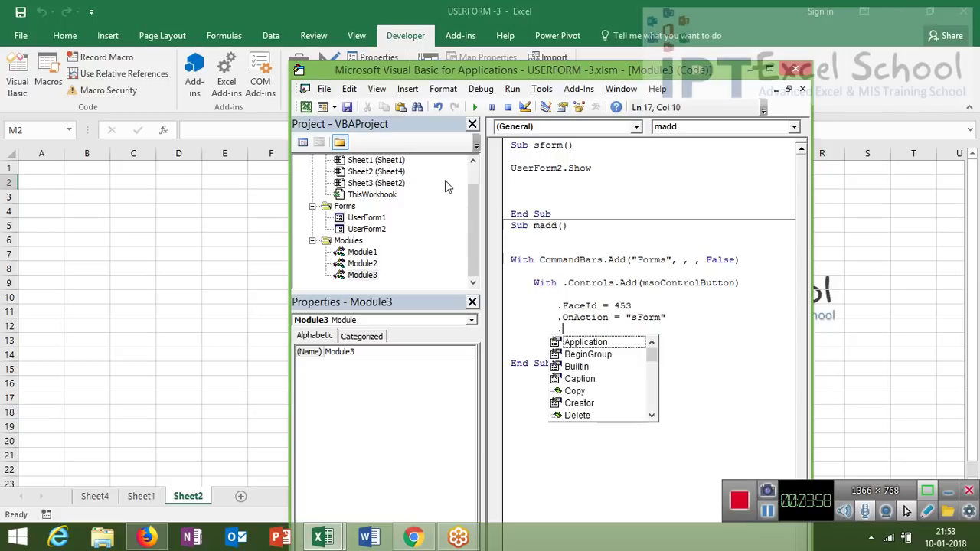
{"action": "type", "text": "To"}
{"action": "key", "text": "Tab"}
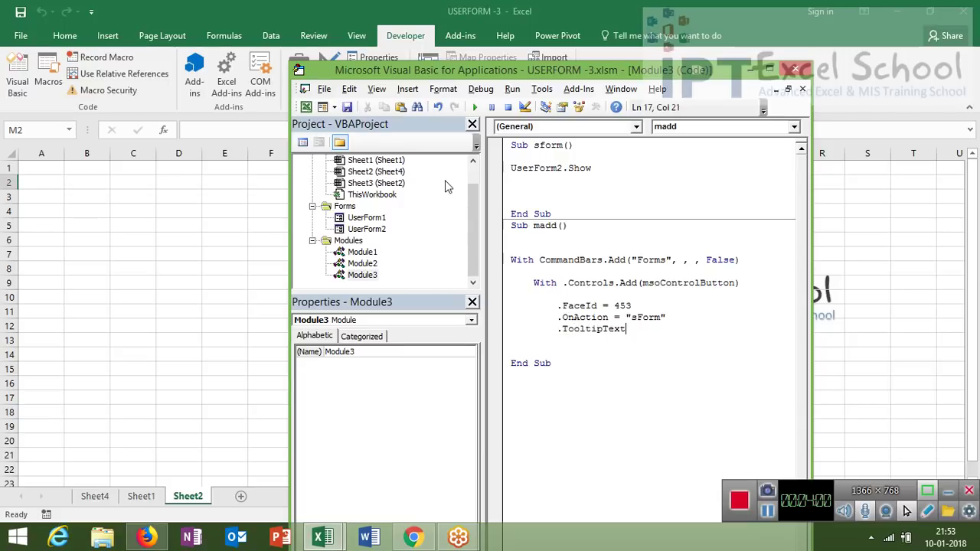
{"action": "type", "text": " =\""}
{"action": "type", "text": "Data "}
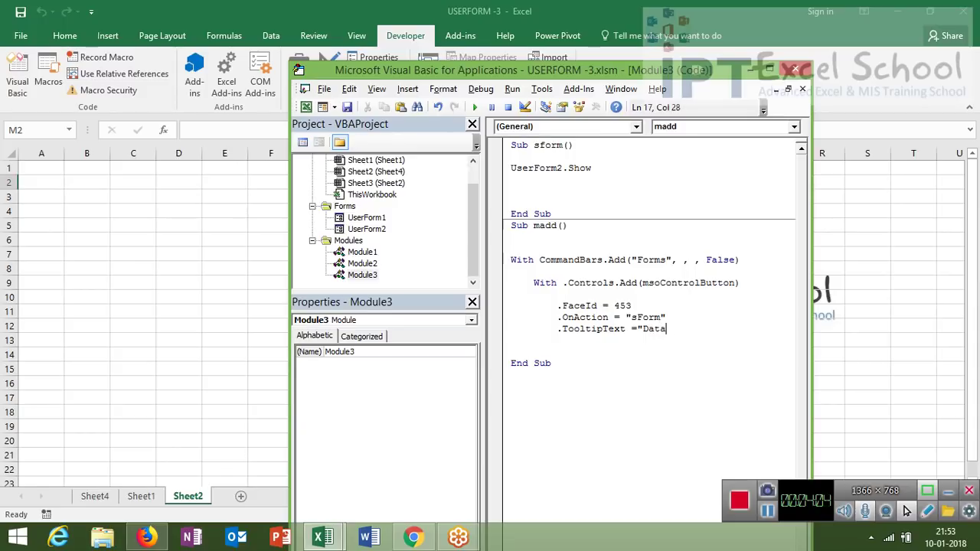
{"action": "type", "text": "Entry "}
{"action": "type", "text": "Form"}
{"action": "type", "text": "\""}
{"action": "key", "text": "Return"}
{"action": "type", "text": "e"}
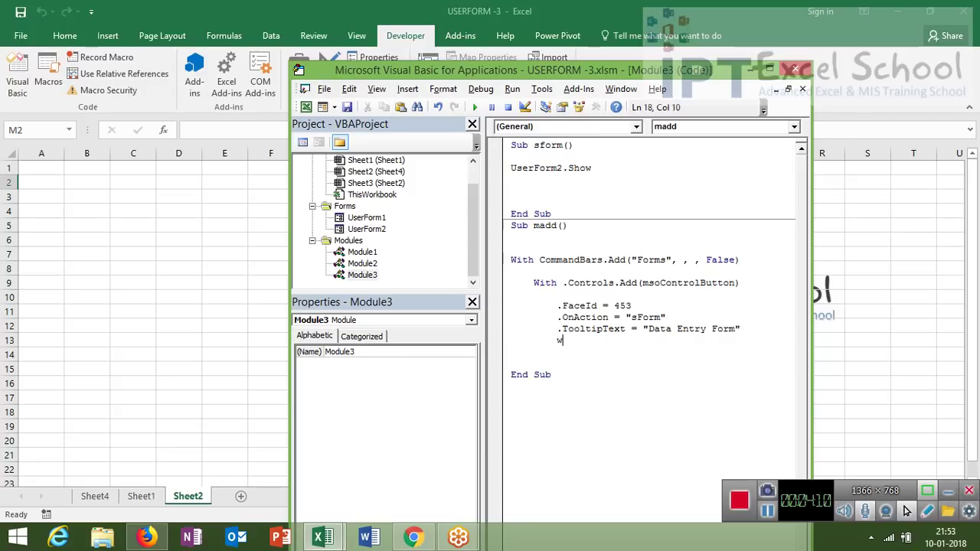
{"action": "key", "text": "BackSpace"}
{"action": "type", "text": "end w"}
{"action": "type", "text": "ith"}
{"action": "key", "text": "Return"}
{"action": "key", "text": "Return"}
Set the toolbar's Position to msoBarBottom
{"action": "key", "text": "BackSpace"}
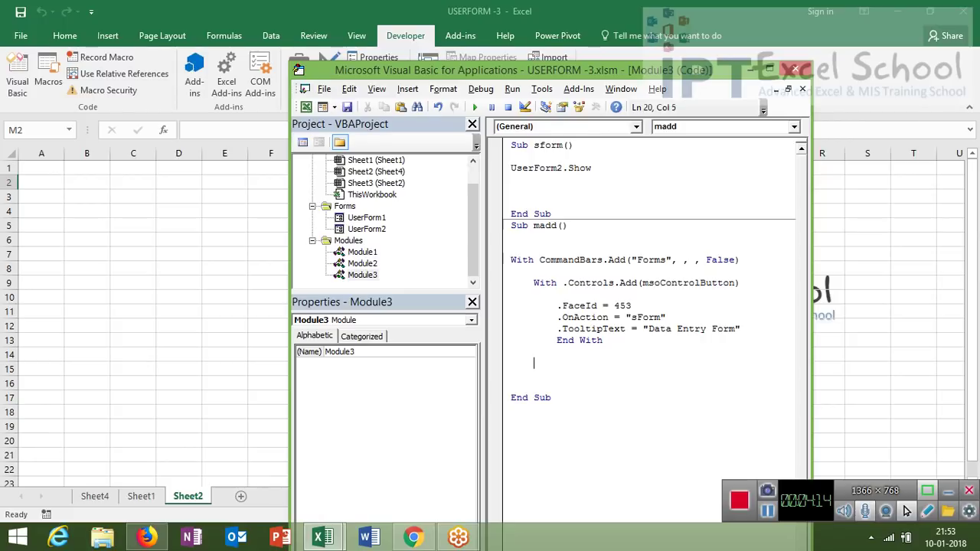
{"action": "type", "text": ".po"}
{"action": "key", "text": "Tab"}
{"action": "type", "text": "="}
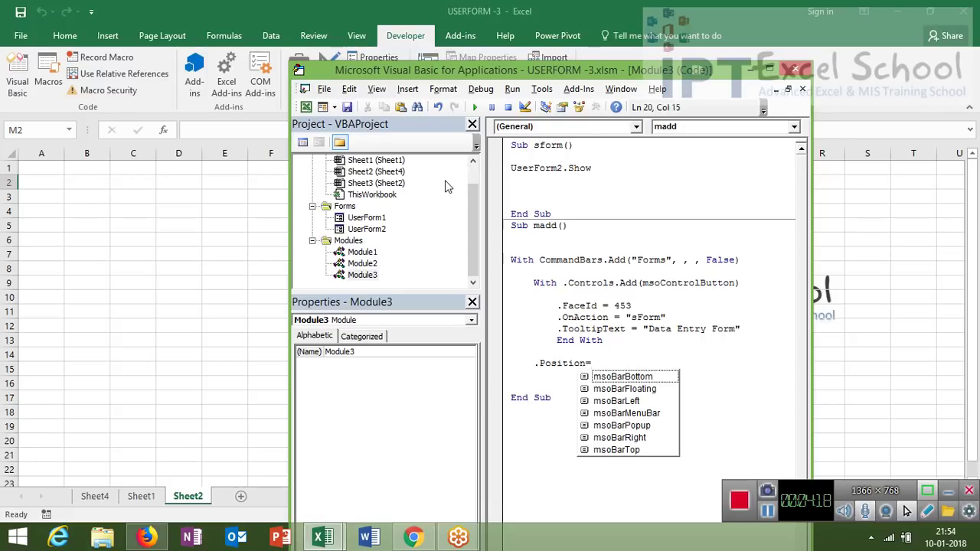
{"action": "key", "text": "Tab"}
{"action": "key", "text": "Return"}
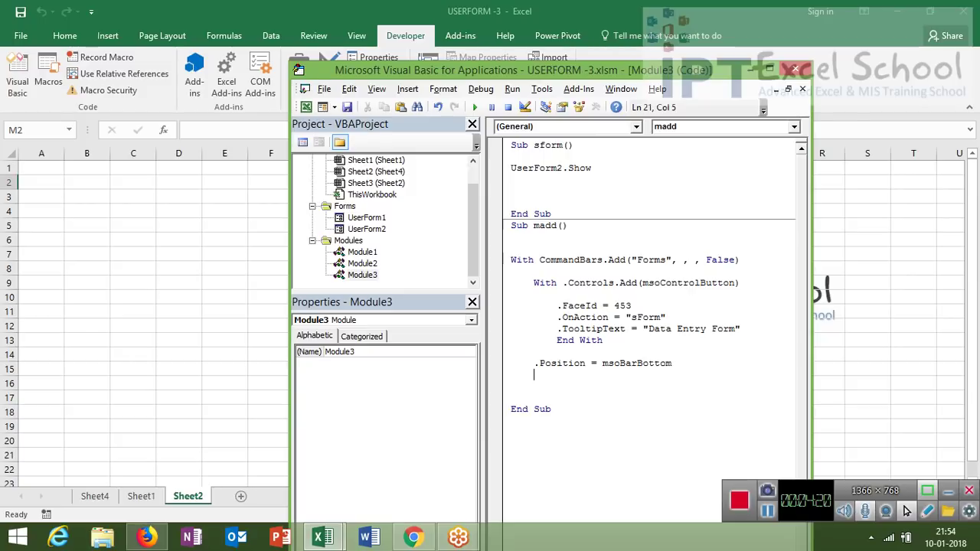
Set the toolbar's Enabled and Visible properties to True
{"action": "type", "text": "."}
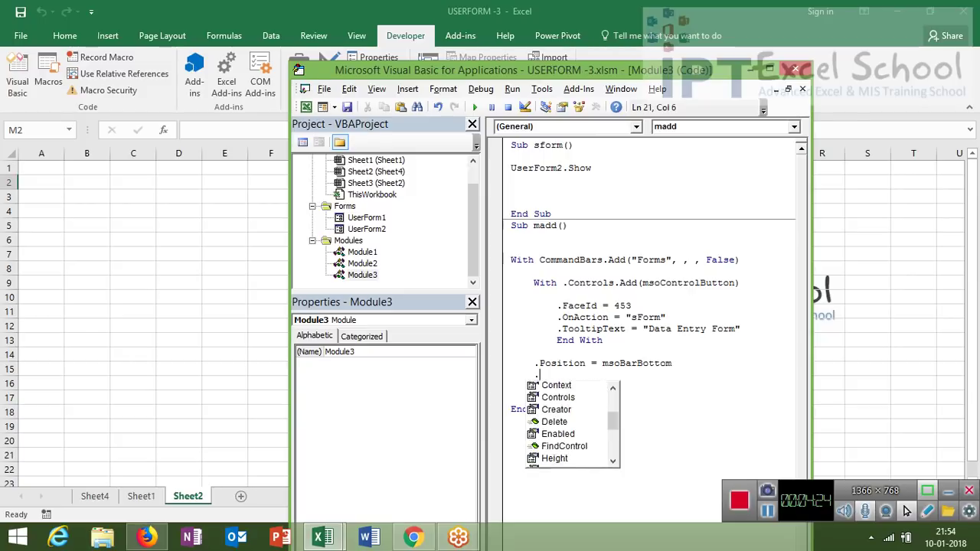
{"action": "type", "text": "en"}
{"action": "key", "text": "Tab"}
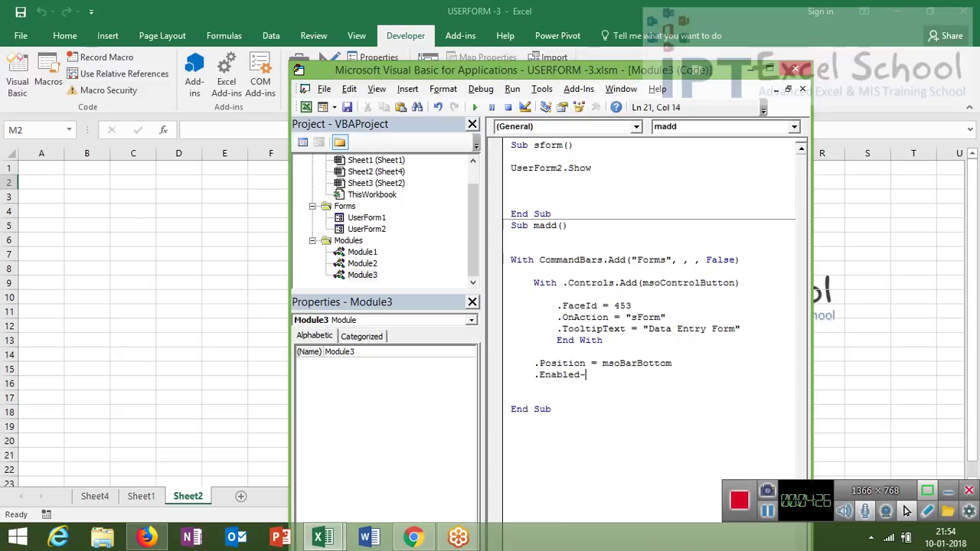
{"action": "type", "text": "=tr"}
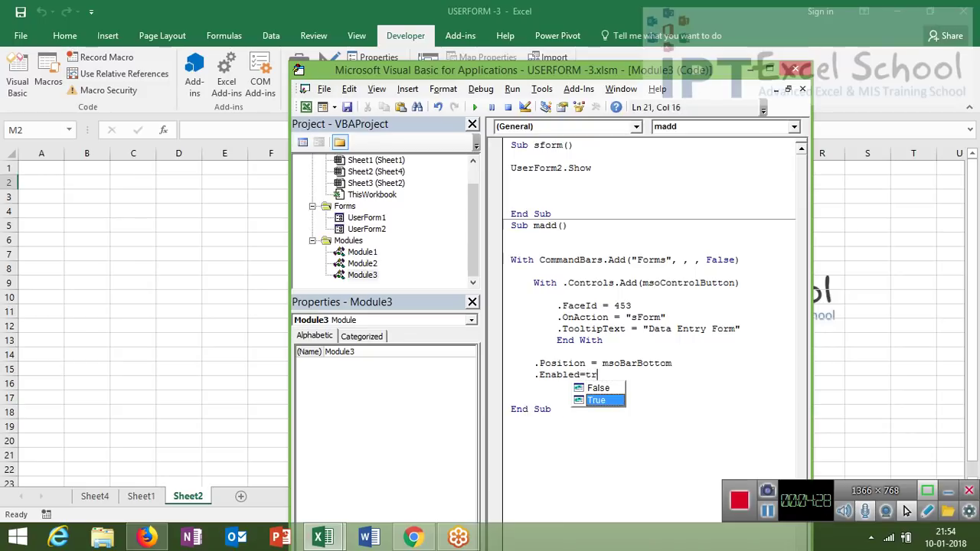
{"action": "key", "text": "Tab"}
{"action": "key", "text": "Return"}
{"action": "type", "text": "."}
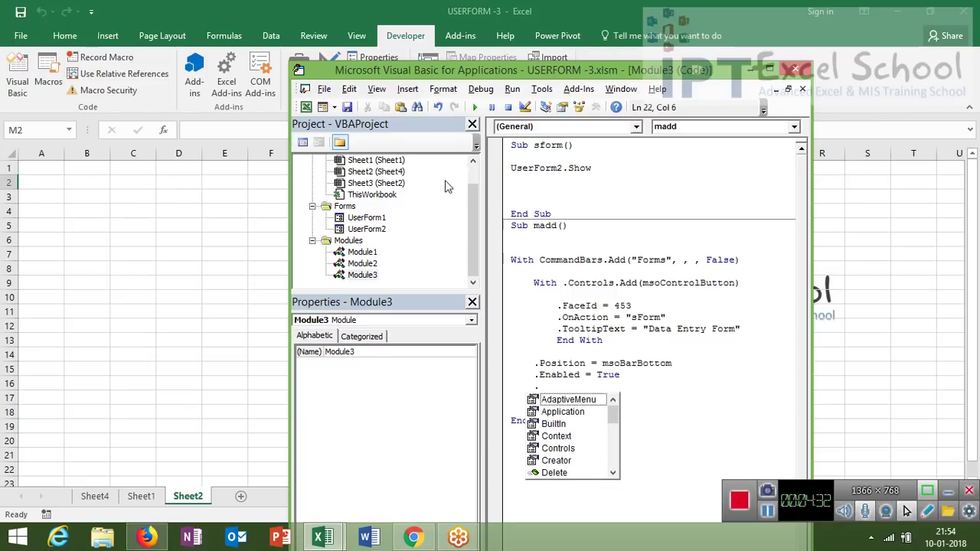
{"action": "type", "text": "v"}
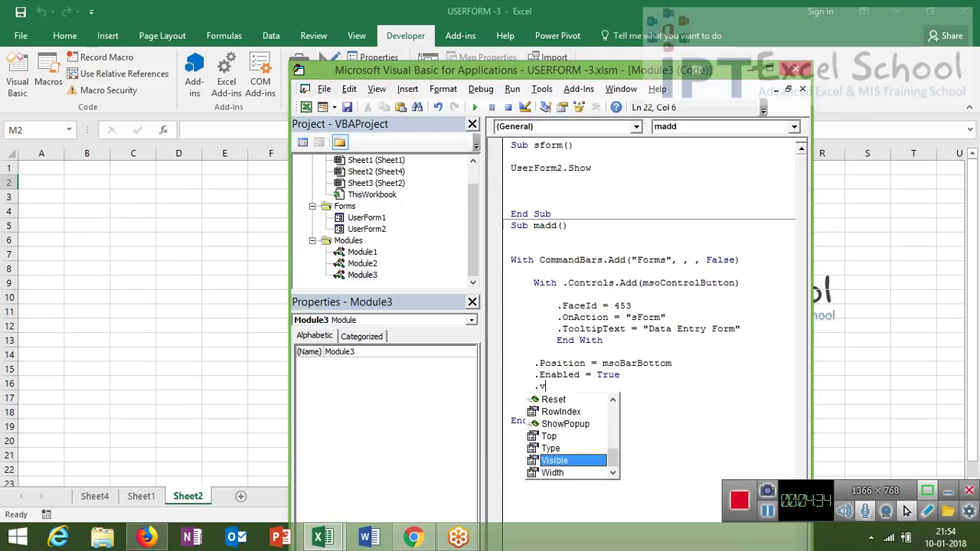
{"action": "type", "text": "i"}
{"action": "key", "text": "Tab"}
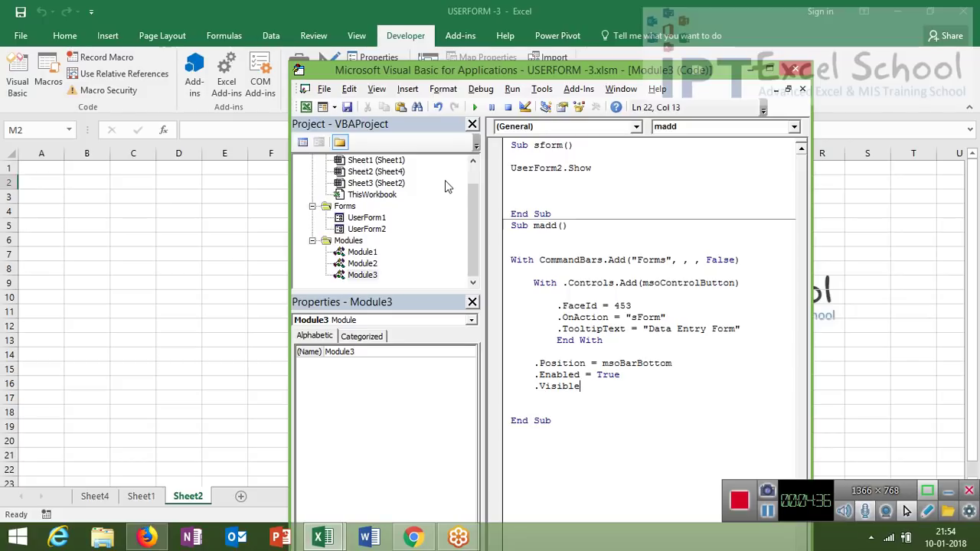
{"action": "type", "text": "= true"}
{"action": "key", "text": "Return"}
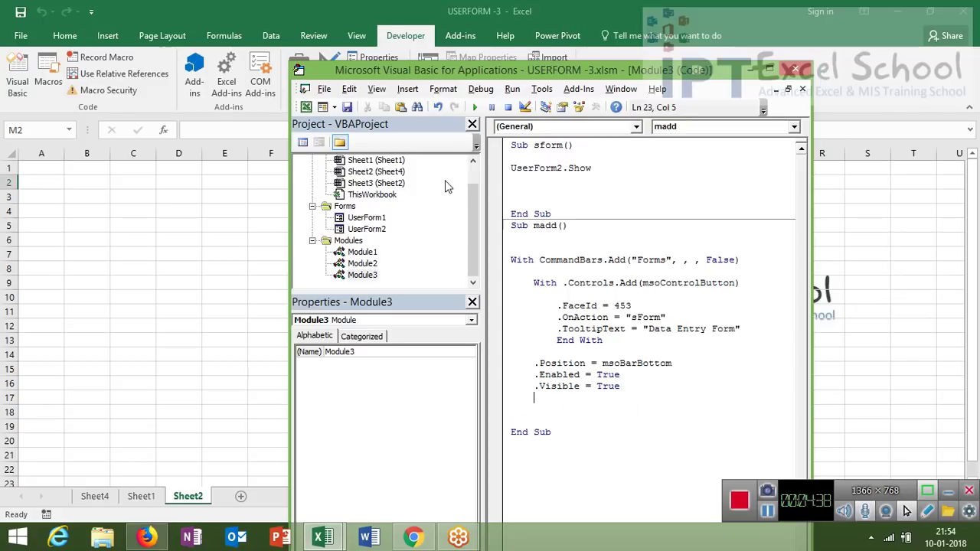
Add End With to close the outer toolbar block
{"action": "type", "text": "e"}
{"action": "type", "text": "nd i"}
{"action": "key", "text": "BackSpace"}
{"action": "type", "text": "with"}
{"action": "key", "text": "Return"}
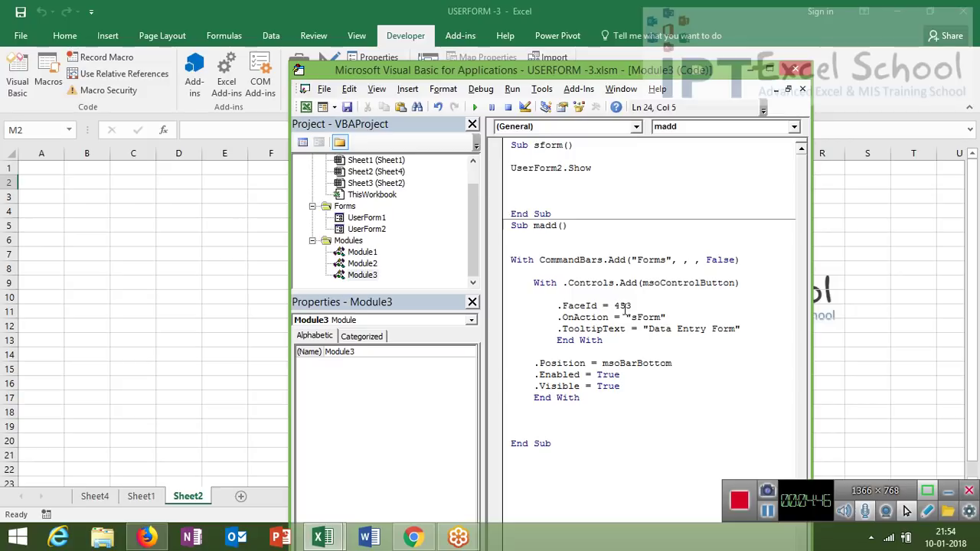
Check Excel's Add-ins tab, then return to the FaceId 453 line in the code
{"action": "left_click", "coordinate": [621, 305]}
{"action": "double_click", "coordinate": [622, 305]}
{"action": "key", "text": "alt+F11"}
{"action": "left_click", "coordinate": [263, 255]}
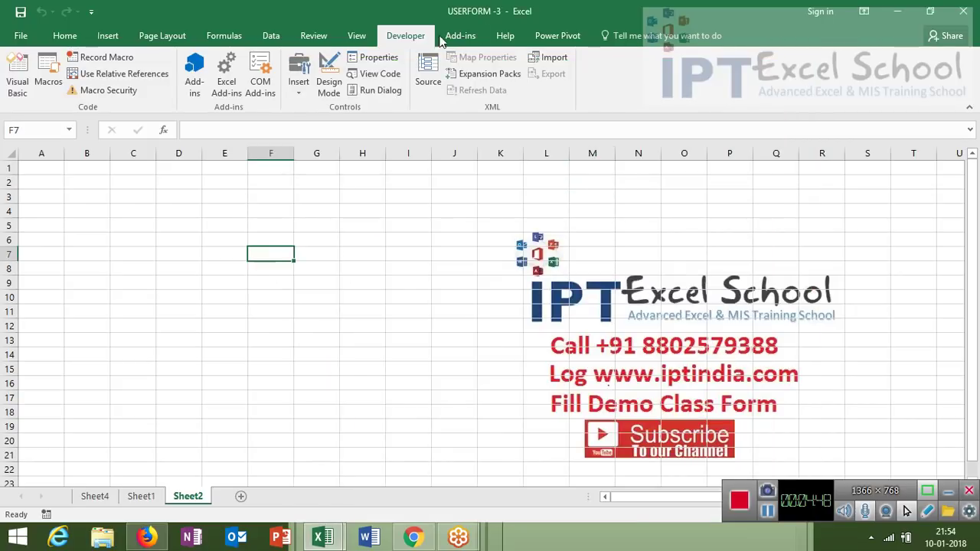
{"action": "left_click", "coordinate": [458, 36]}
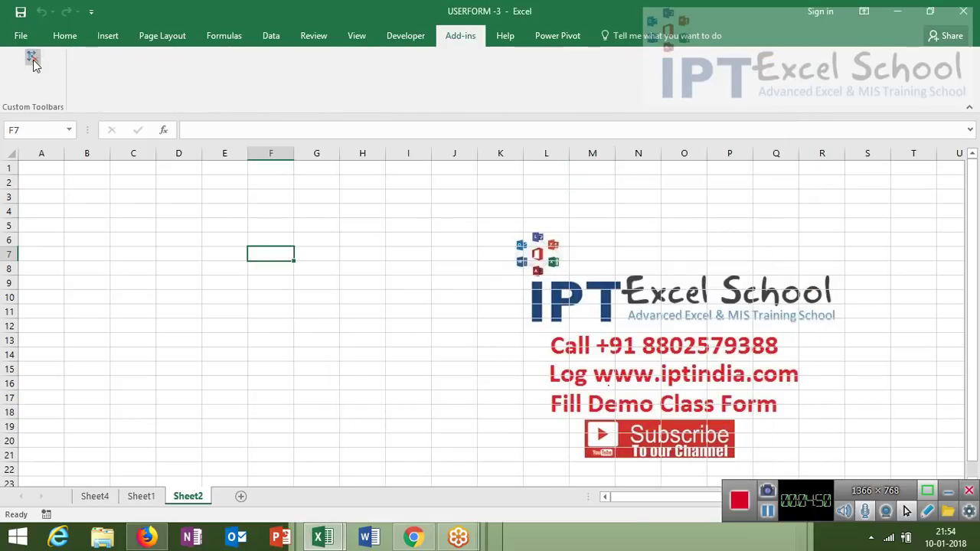
{"action": "left_click", "coordinate": [261, 242]}
{"action": "key", "text": "alt+F11"}
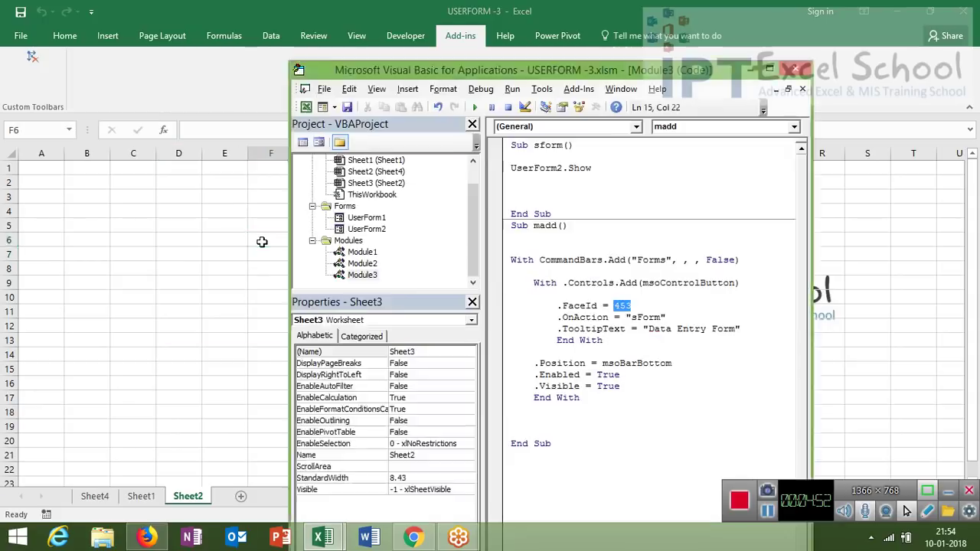
{"action": "left_click", "coordinate": [633, 306]}
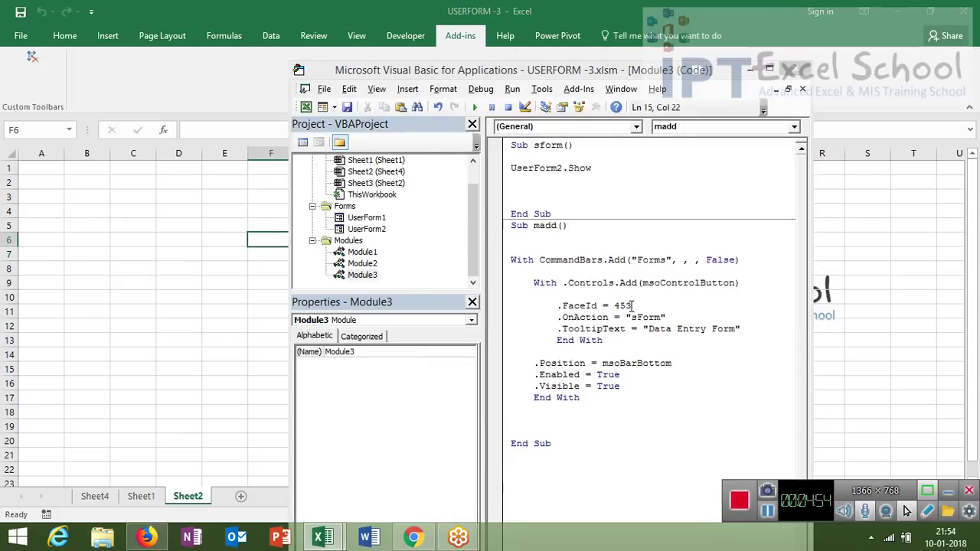
Change the FaceId value from 453 to 500
{"action": "key", "text": "BackSpace"}
{"action": "key", "text": "BackSpace"}
{"action": "key", "text": "BackSpace"}
{"action": "type", "text": "5"}
{"action": "type", "text": "00"}
{"action": "left_click", "coordinate": [717, 387]}
{"action": "left_click", "coordinate": [592, 317]}
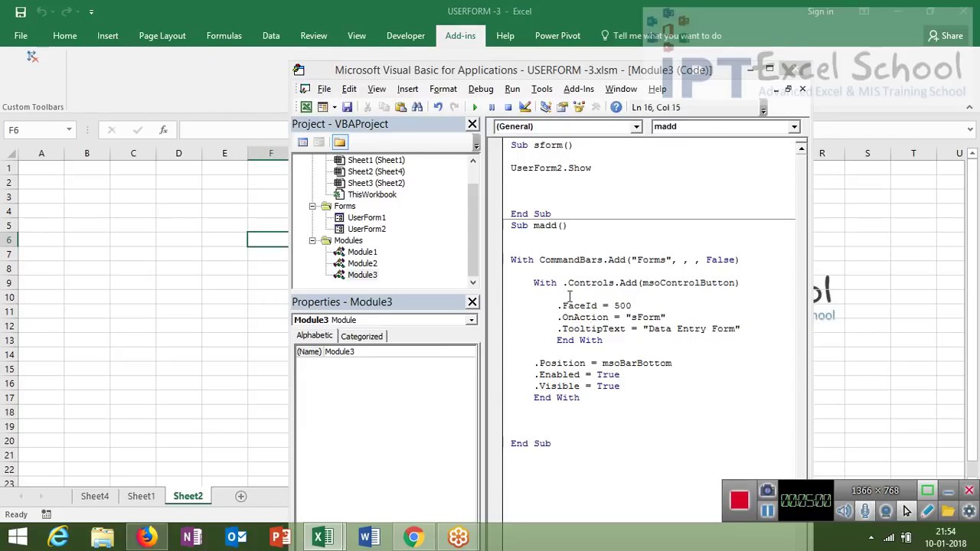
Run madd, debug the run-time error, and run it again
{"action": "left_click", "coordinate": [476, 110]}
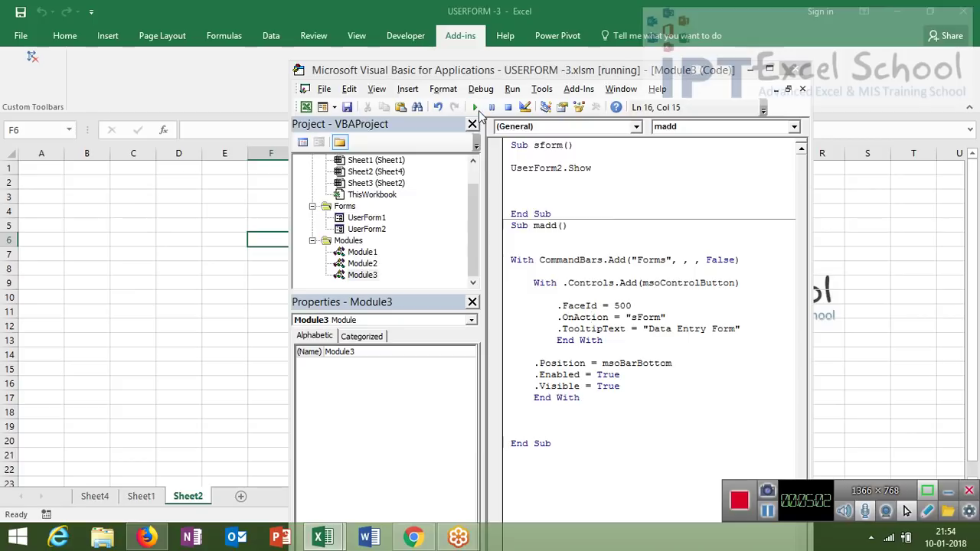
{"action": "left_click", "coordinate": [520, 254]}
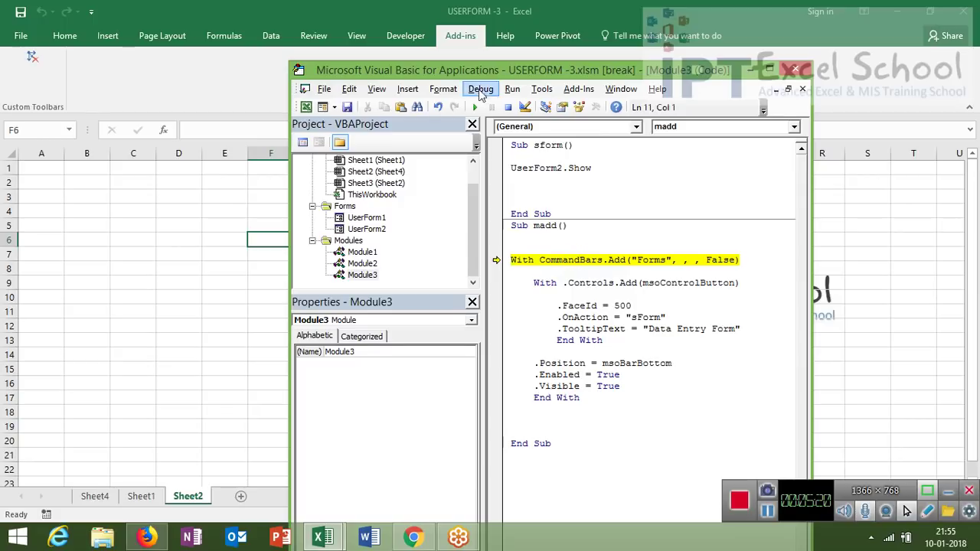
{"action": "left_click", "coordinate": [475, 107]}
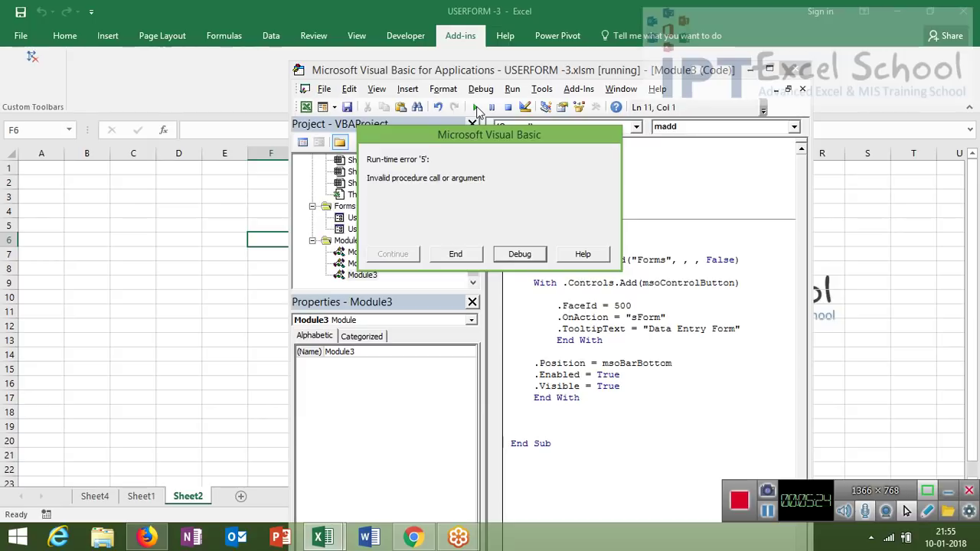
Debug the error, reset the paused madd run, and reopen Module3's code
{"action": "left_click", "coordinate": [519, 253]}
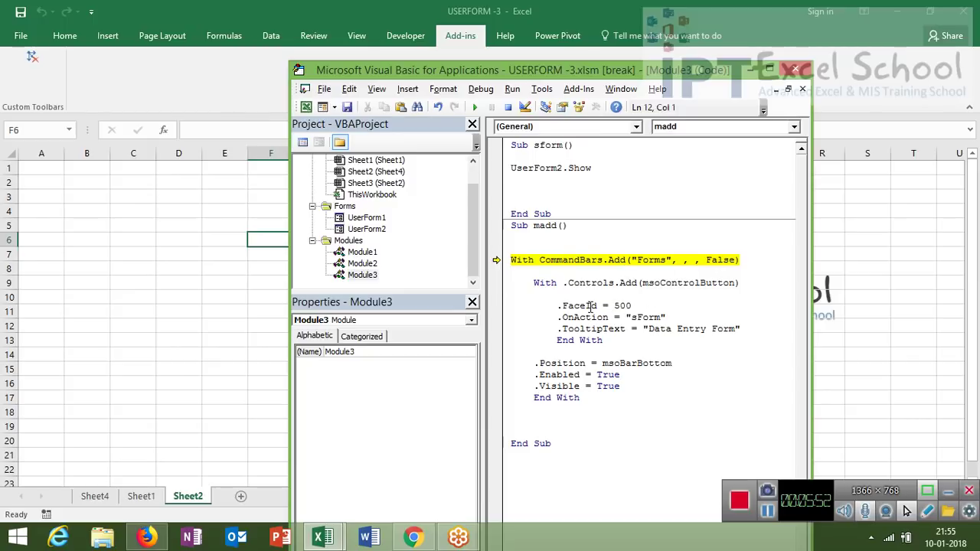
{"action": "left_click", "coordinate": [592, 306]}
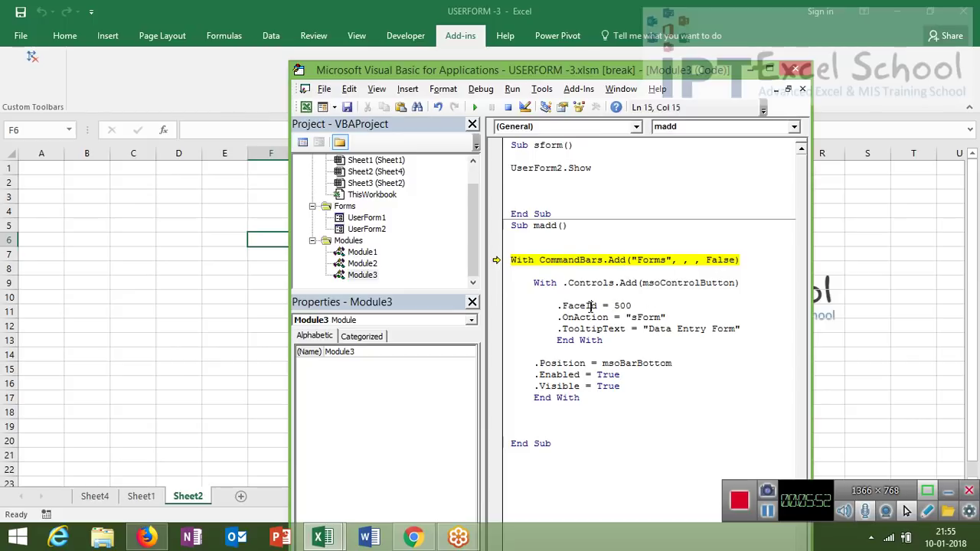
{"action": "left_click", "coordinate": [582, 260]}
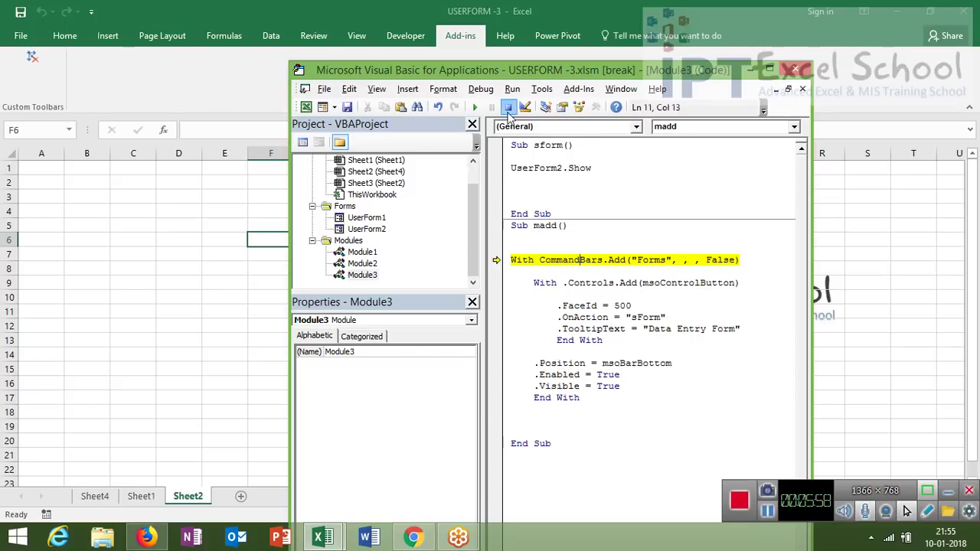
{"action": "left_click", "coordinate": [507, 107]}
{"action": "double_click", "coordinate": [367, 277]}
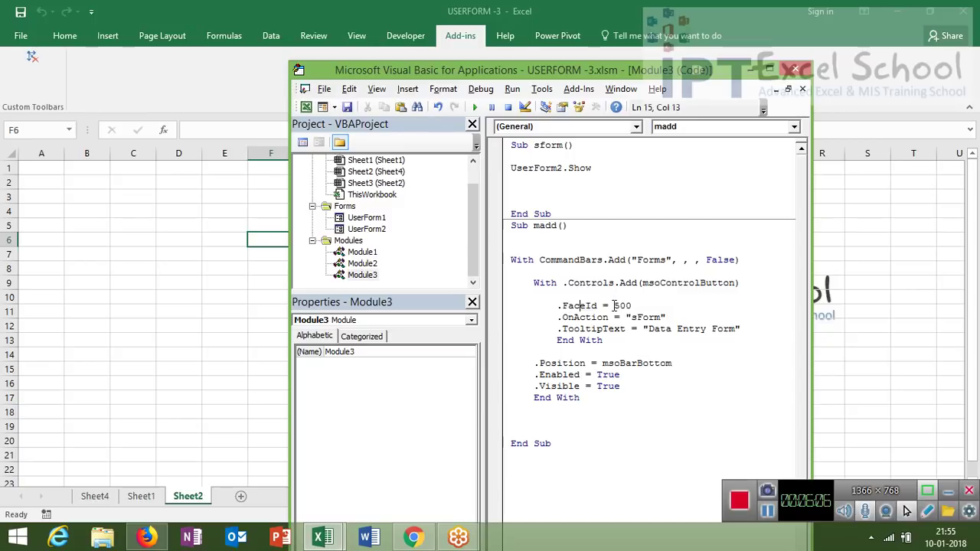
Revert FaceId to 453, rerun madd, and debug to the failing CommandBars.Add line
{"action": "double_click", "coordinate": [621, 306]}
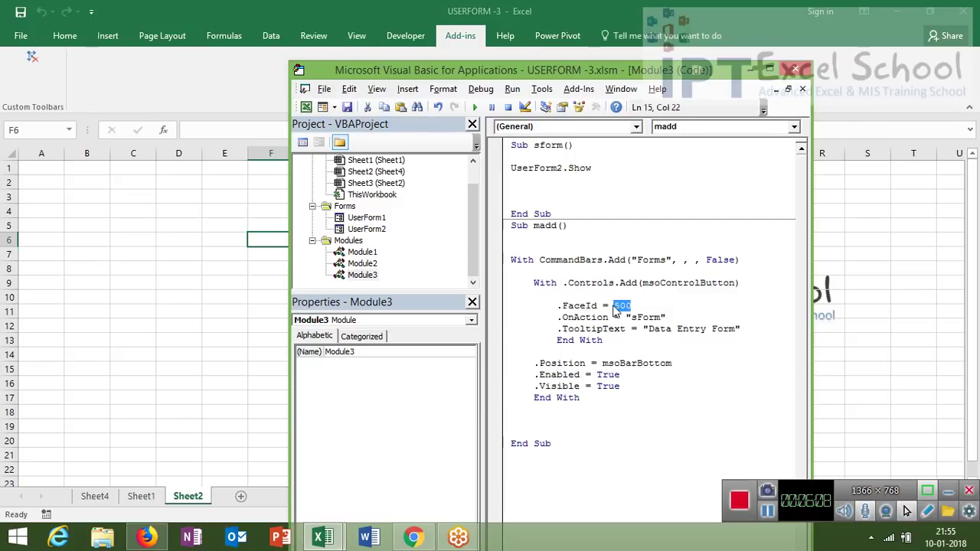
{"action": "type", "text": "453"}
{"action": "key", "text": "Down"}
{"action": "key", "text": "Down"}
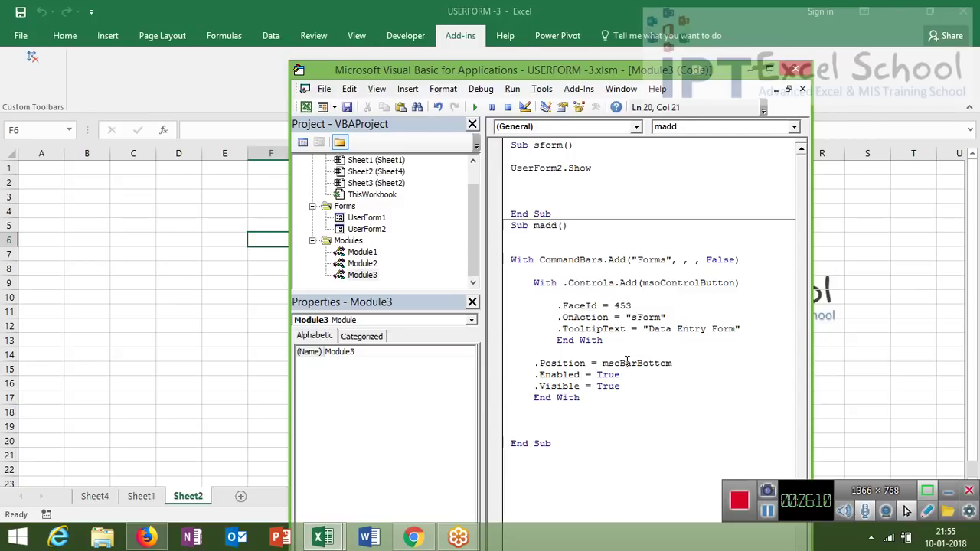
{"action": "key", "text": "Down"}
{"action": "left_click", "coordinate": [615, 318]}
{"action": "left_click", "coordinate": [475, 108]}
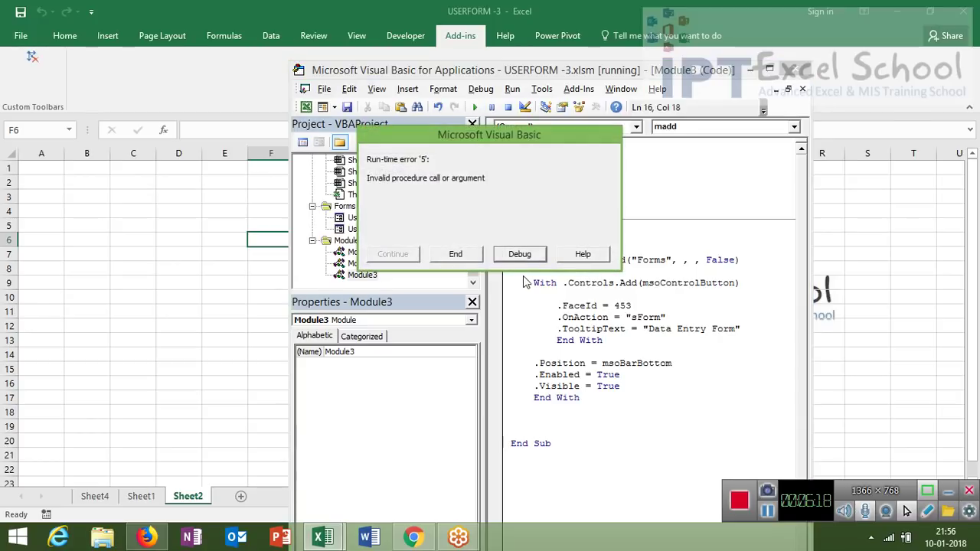
{"action": "left_click", "coordinate": [524, 258]}
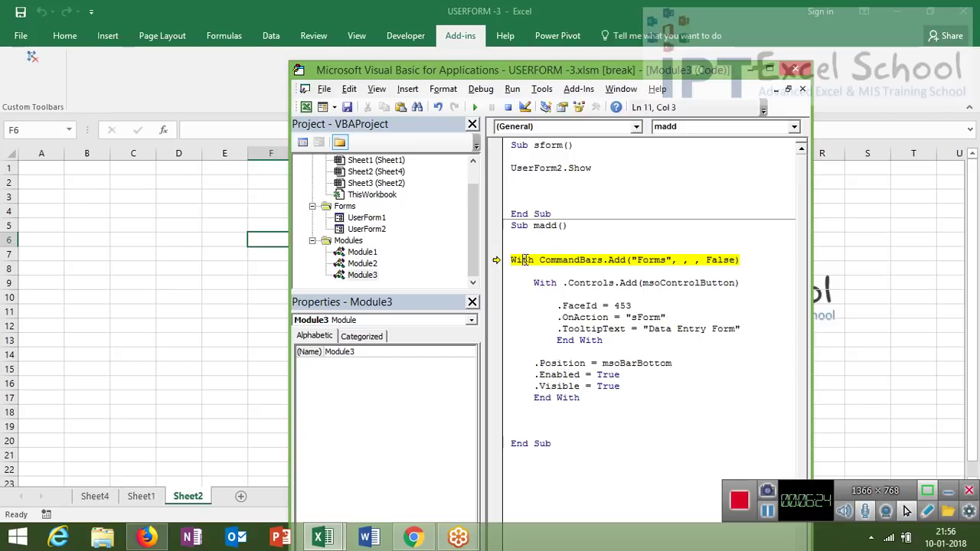
Change the CommandBars.Add argument from False to True, reset, and rerun the macro into Debug
{"action": "left_click", "coordinate": [723, 260]}
{"action": "double_click", "coordinate": [723, 262]}
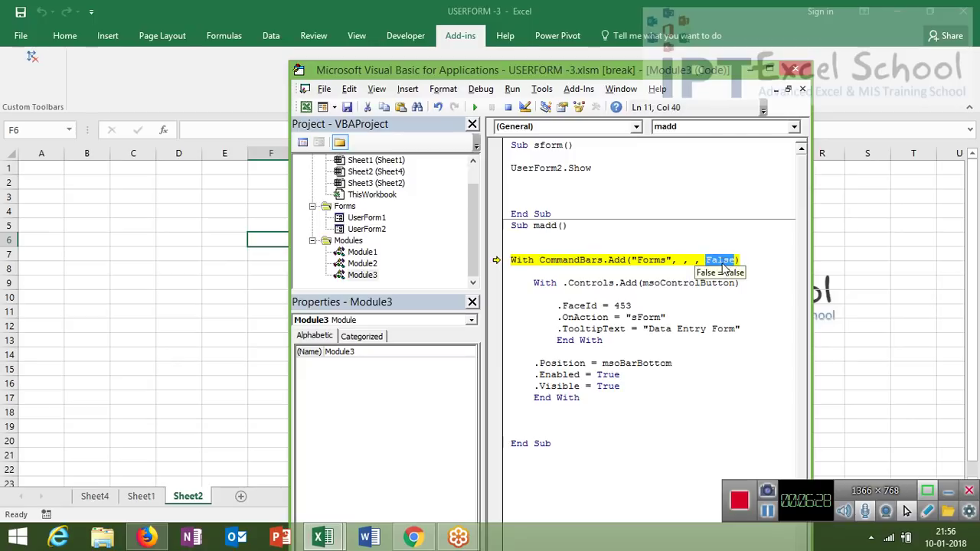
{"action": "type", "text": "true"}
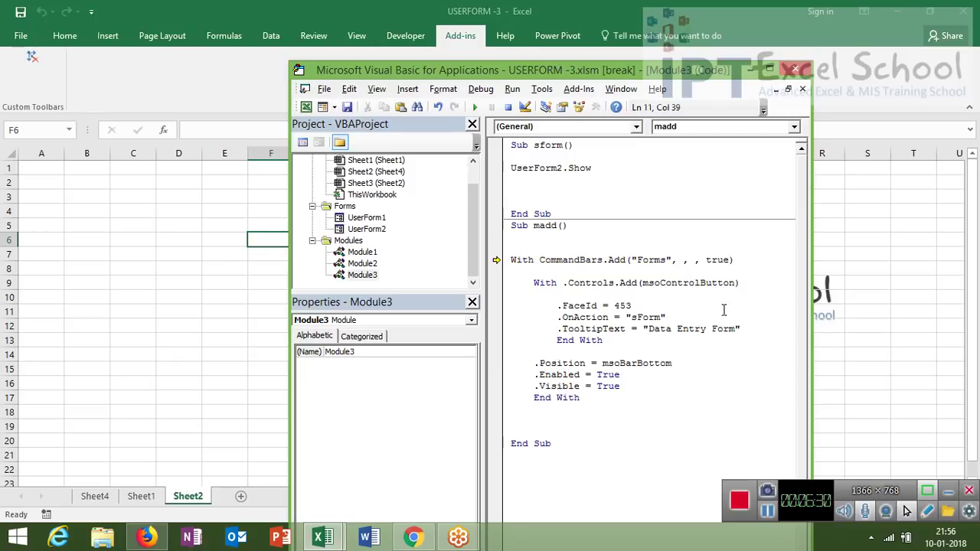
{"action": "left_click", "coordinate": [726, 316]}
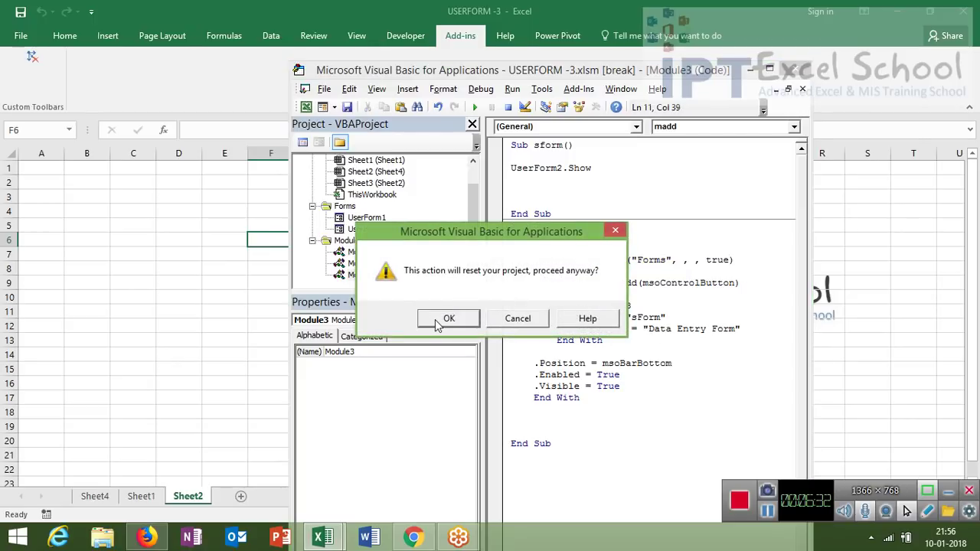
{"action": "left_click", "coordinate": [435, 319]}
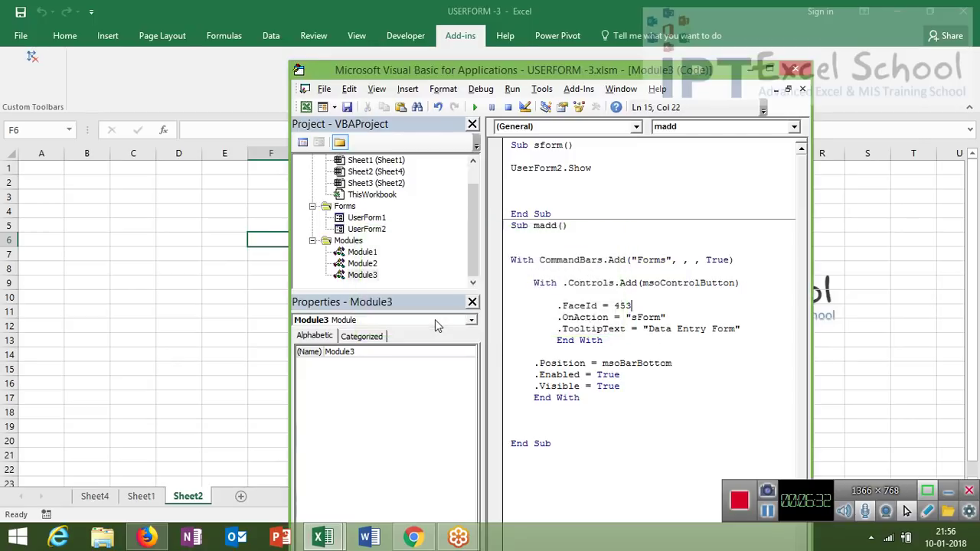
{"action": "left_click", "coordinate": [475, 108]}
{"action": "left_click", "coordinate": [520, 254]}
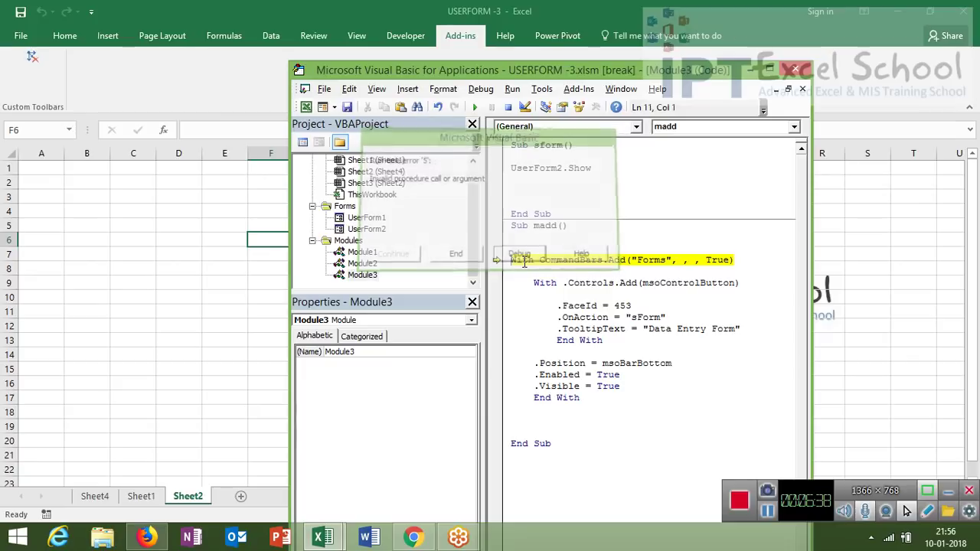
Restore the argument to False, reset the project, and select the msoBarBottom position value
{"action": "double_click", "coordinate": [718, 260]}
{"action": "type", "text": "False"}
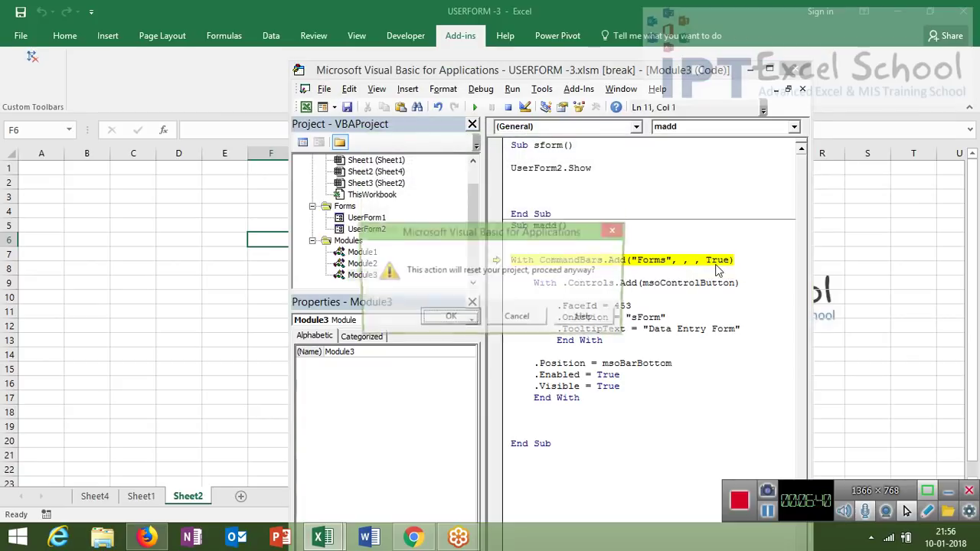
{"action": "left_click", "coordinate": [432, 313]}
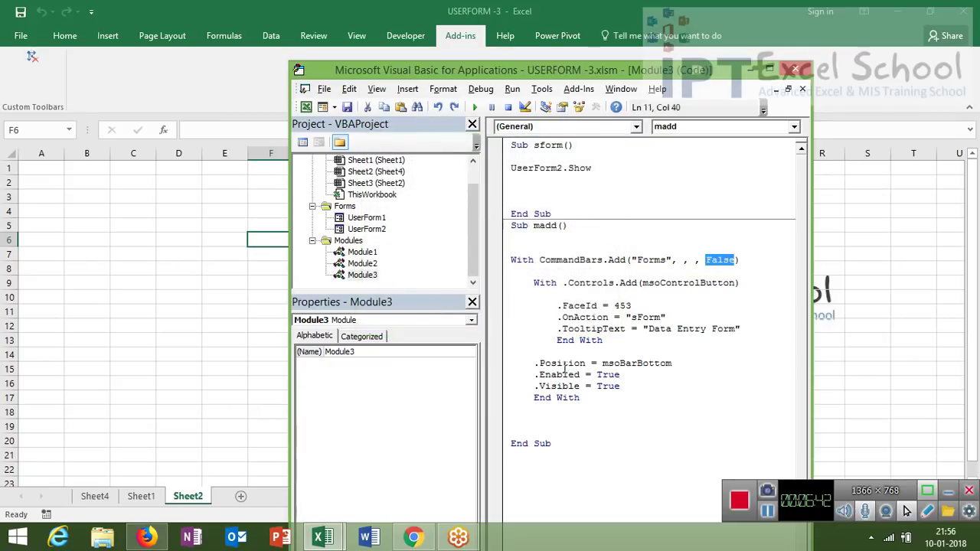
{"action": "double_click", "coordinate": [677, 369]}
Replace the deleted .Position value with msoBarMenuBar chosen from the IntelliSense list
{"action": "key", "text": "BackSpace"}
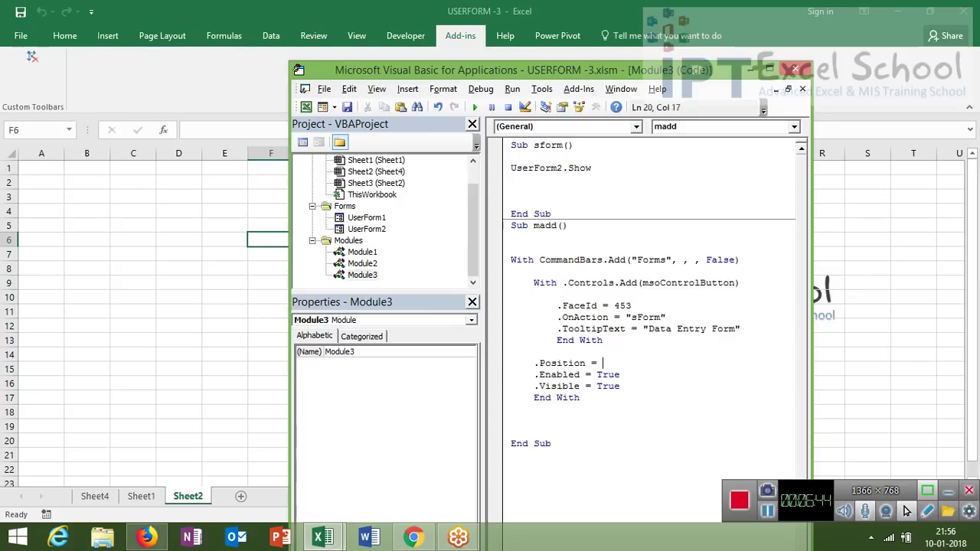
{"action": "key", "text": "BackSpace"}
{"action": "key", "text": "BackSpace"}
{"action": "key", "text": "BackSpace"}
{"action": "type", "text": "="}
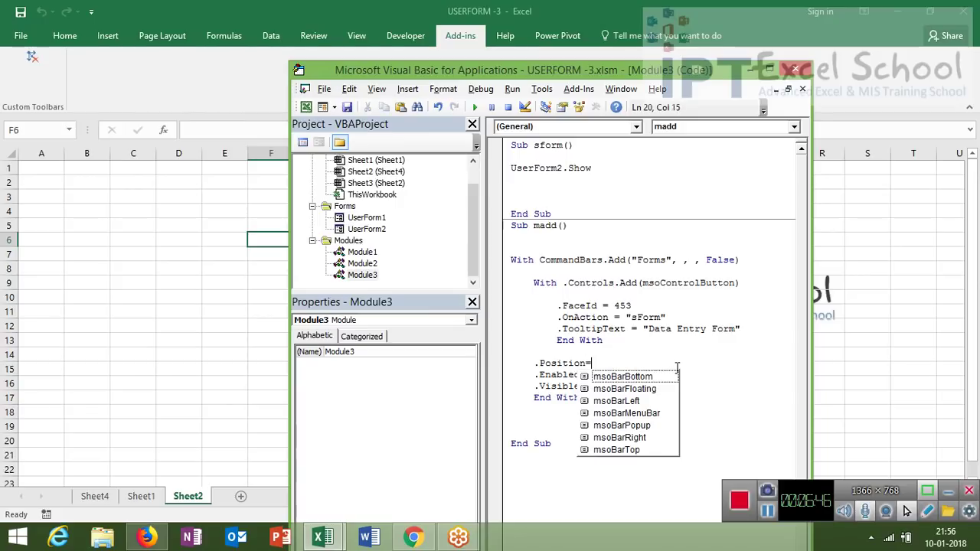
{"action": "key", "text": "Down"}
{"action": "key", "text": "Down"}
{"action": "key", "text": "Down"}
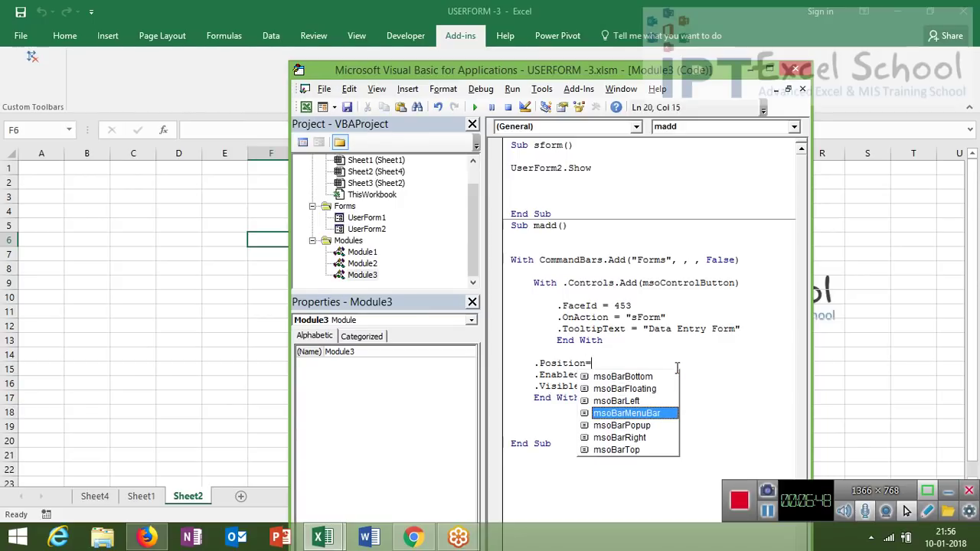
{"action": "key", "text": "Down"}
{"action": "key", "text": "Down"}
{"action": "key", "text": "Down"}
{"action": "key", "text": "Up"}
{"action": "key", "text": "Up"}
{"action": "key", "text": "Up"}
{"action": "key", "text": "Tab"}
{"action": "left_click", "coordinate": [767, 511]}
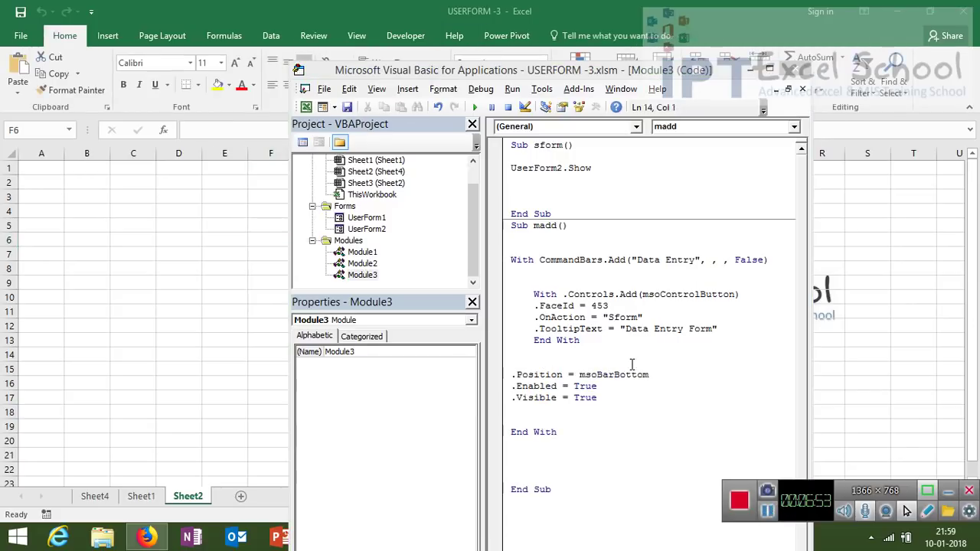
{"action": "left_click", "coordinate": [631, 363]}
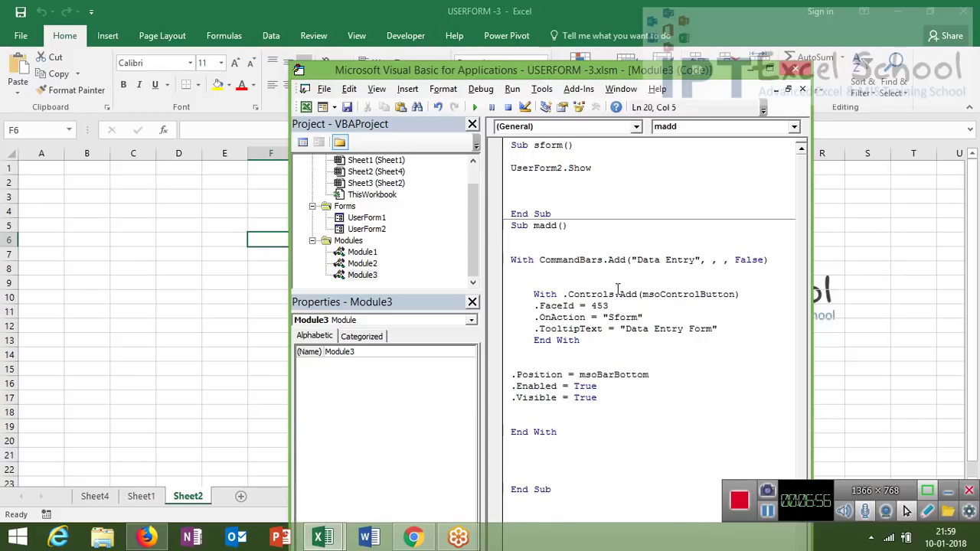
{"action": "left_click", "coordinate": [616, 294]}
{"action": "left_click", "coordinate": [627, 259]}
{"action": "double_click", "coordinate": [627, 259]}
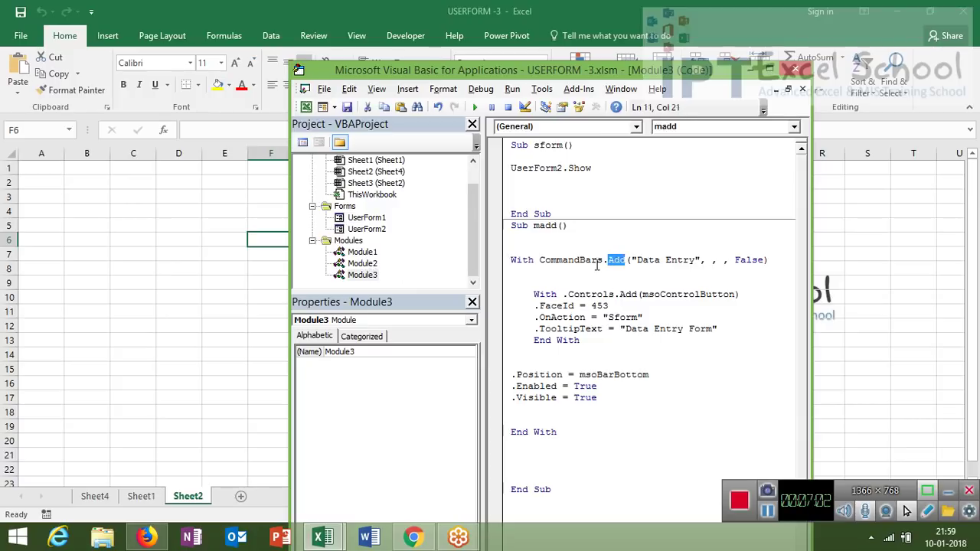
{"action": "left_click", "coordinate": [597, 260]}
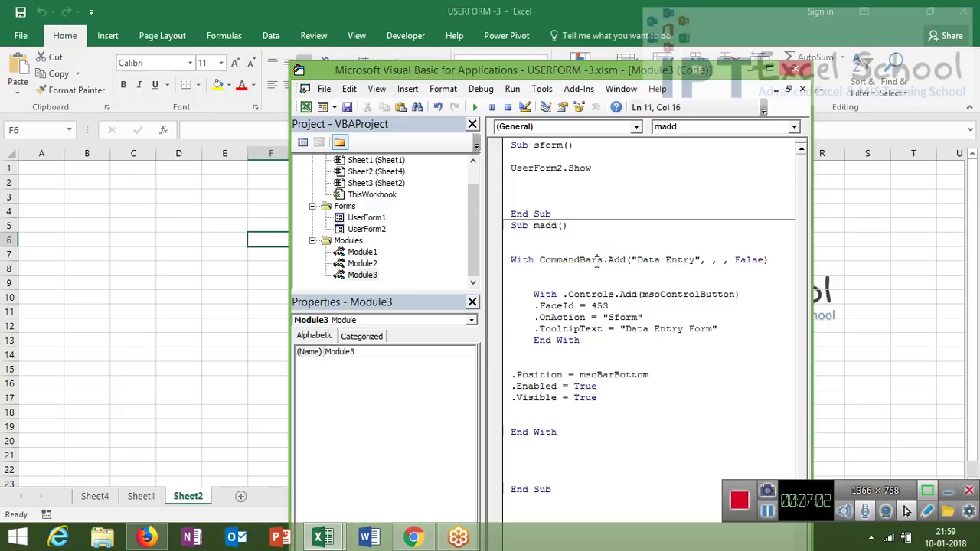
{"action": "left_click", "coordinate": [671, 375]}
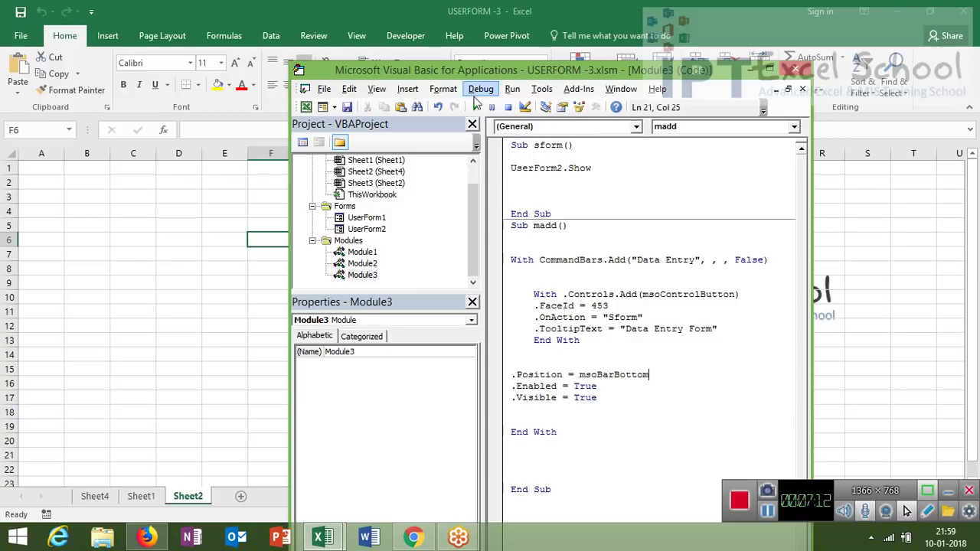
{"action": "left_click", "coordinate": [476, 107]}
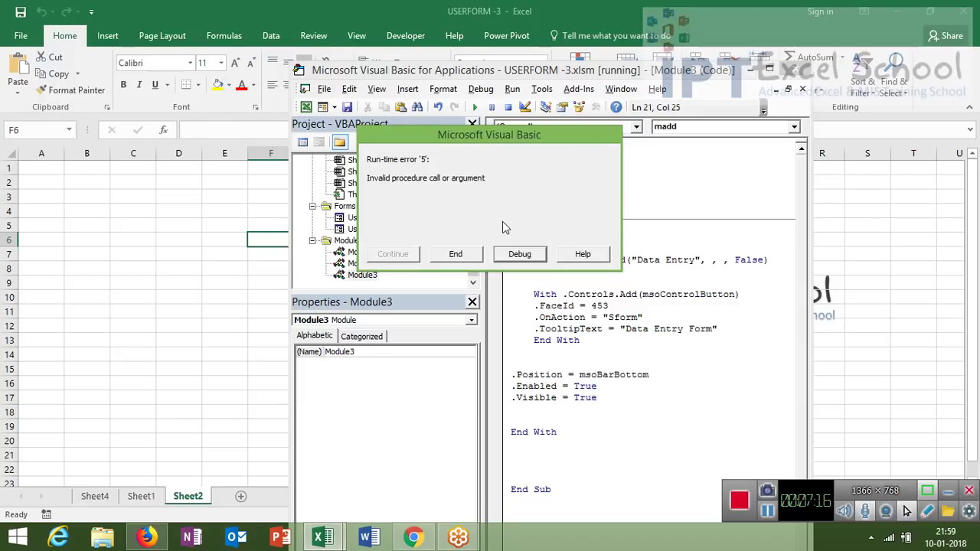
{"action": "left_click", "coordinate": [473, 259]}
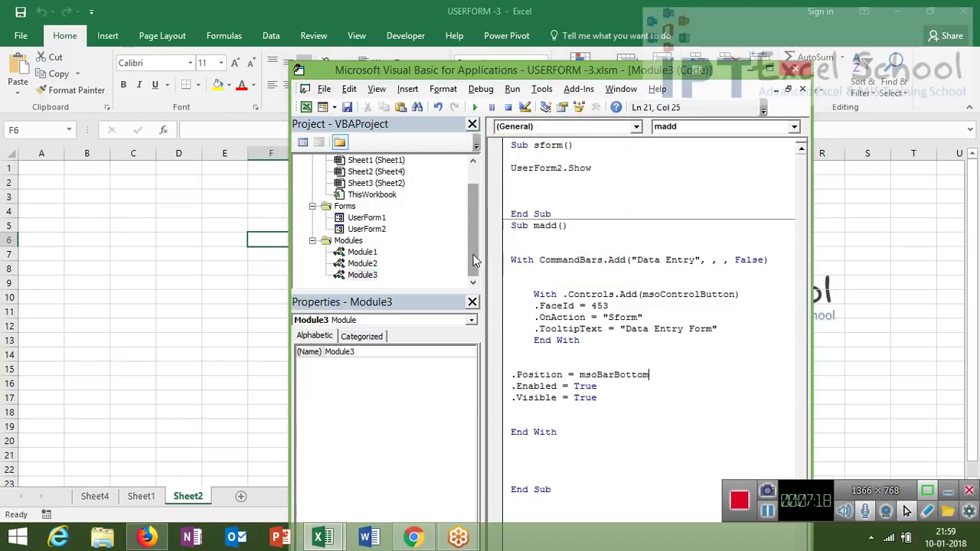
{"action": "left_click", "coordinate": [590, 352]}
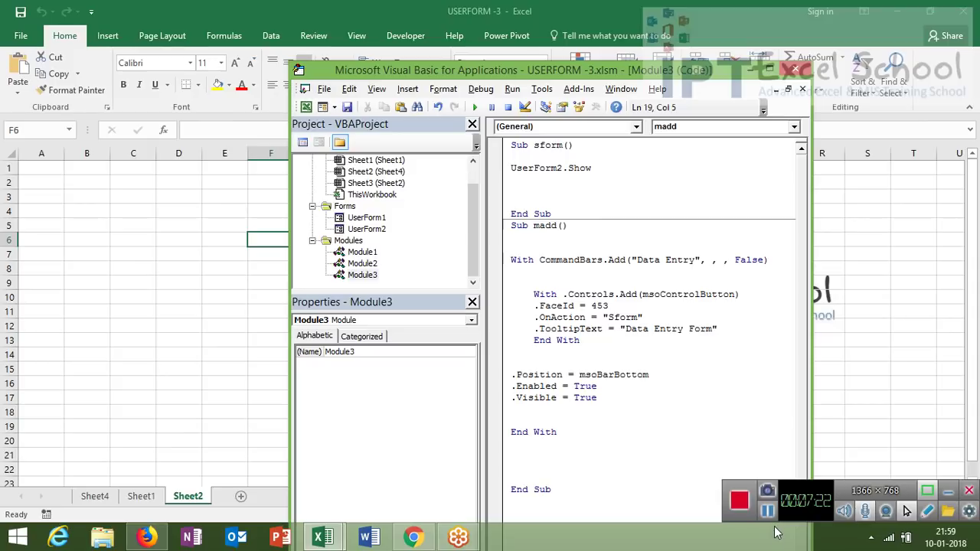
{"action": "key", "text": "Down"}
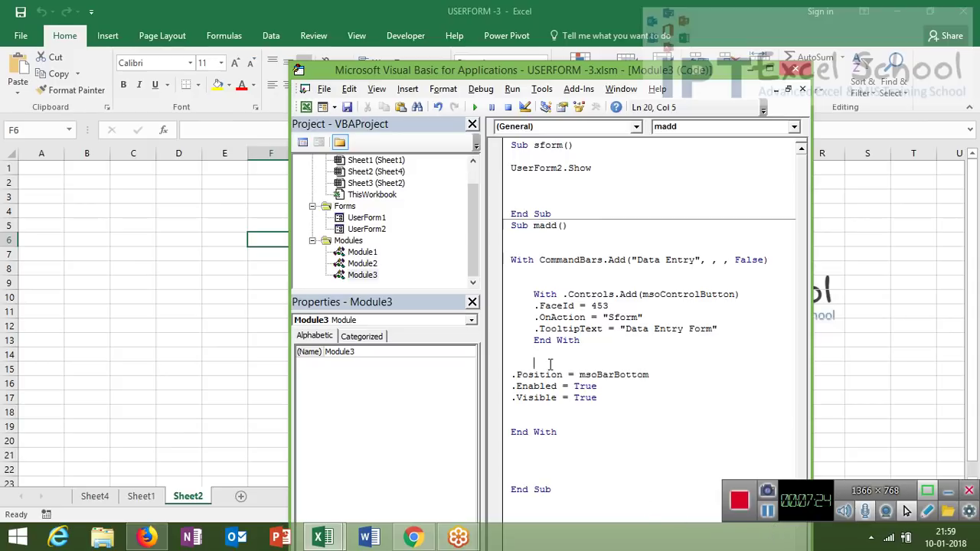